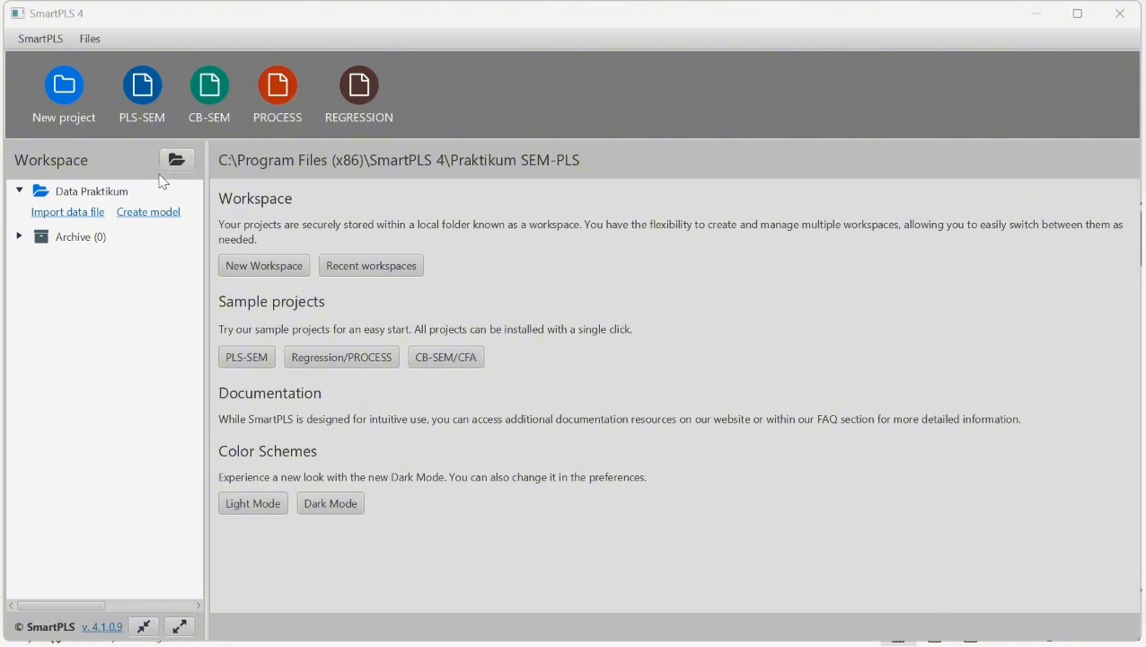
# - Open the CSV file Data Tugas SEM-PLS from Downloads for import into the Data Praktikum project, filtering for CSV files
pyautogui.click(85, 220)
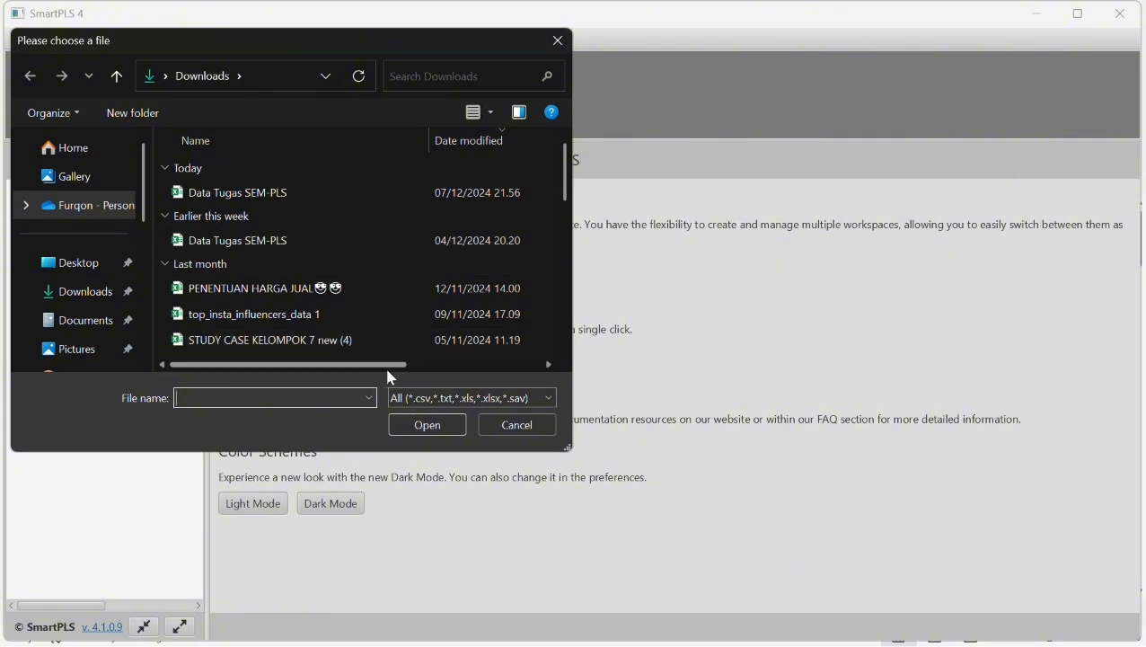
pyautogui.click(454, 399)
pyautogui.click(468, 432)
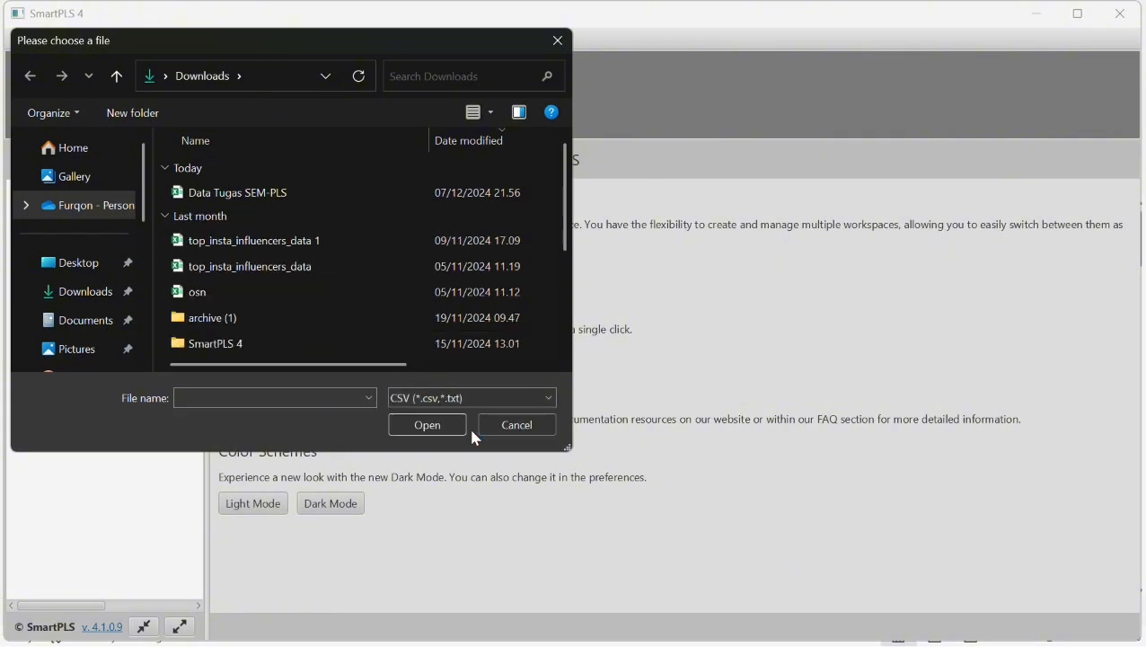
pyautogui.click(281, 200)
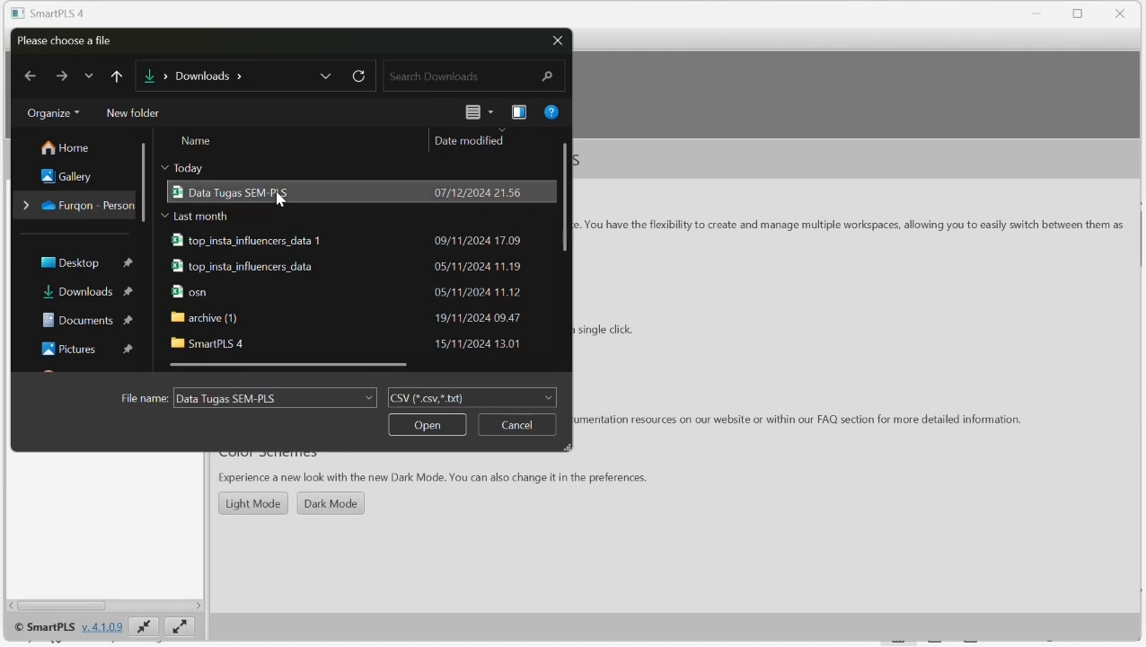
pyautogui.click(434, 422)
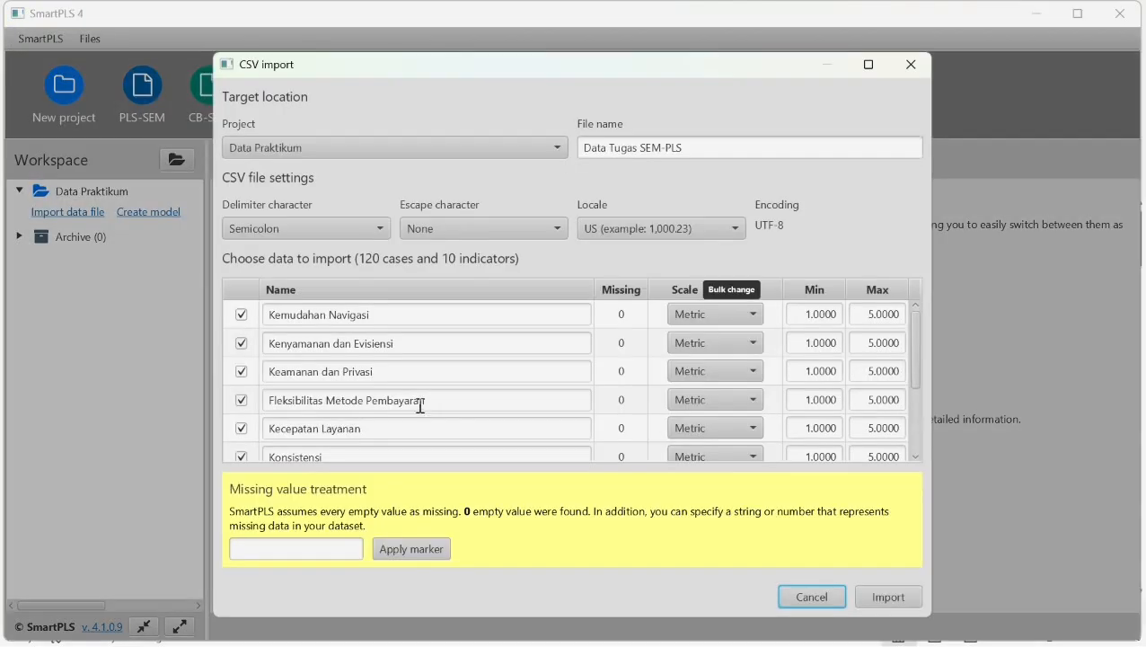
# - Bulk-change the scale of all indicators in the CSV import to Ordinal
pyautogui.click(735, 297)
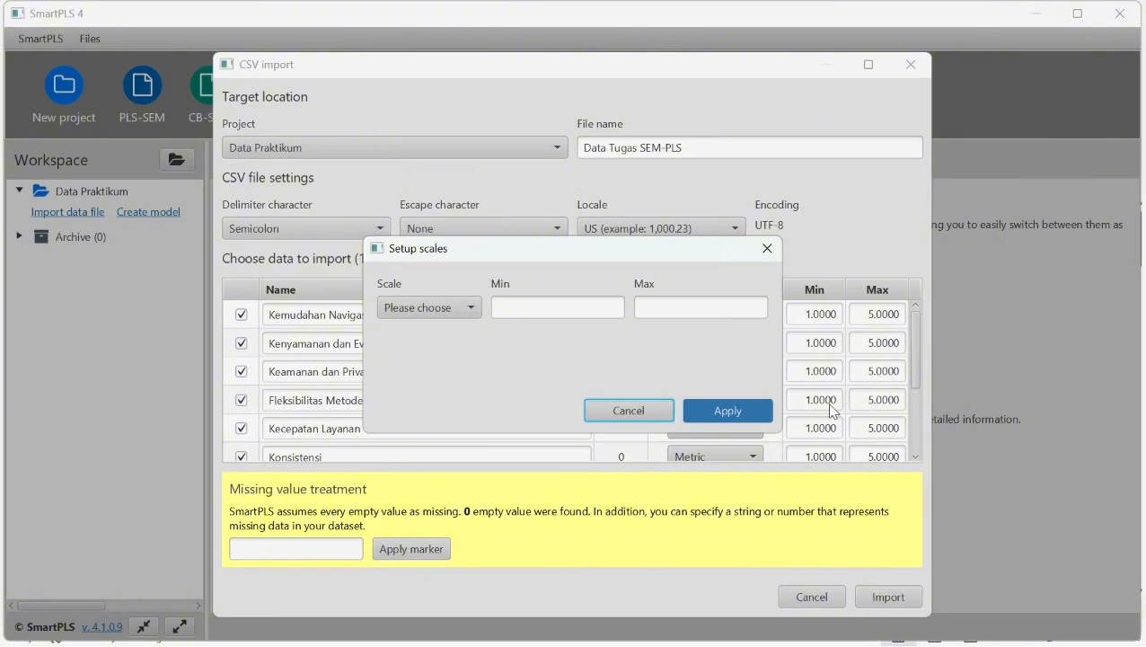
pyautogui.click(479, 316)
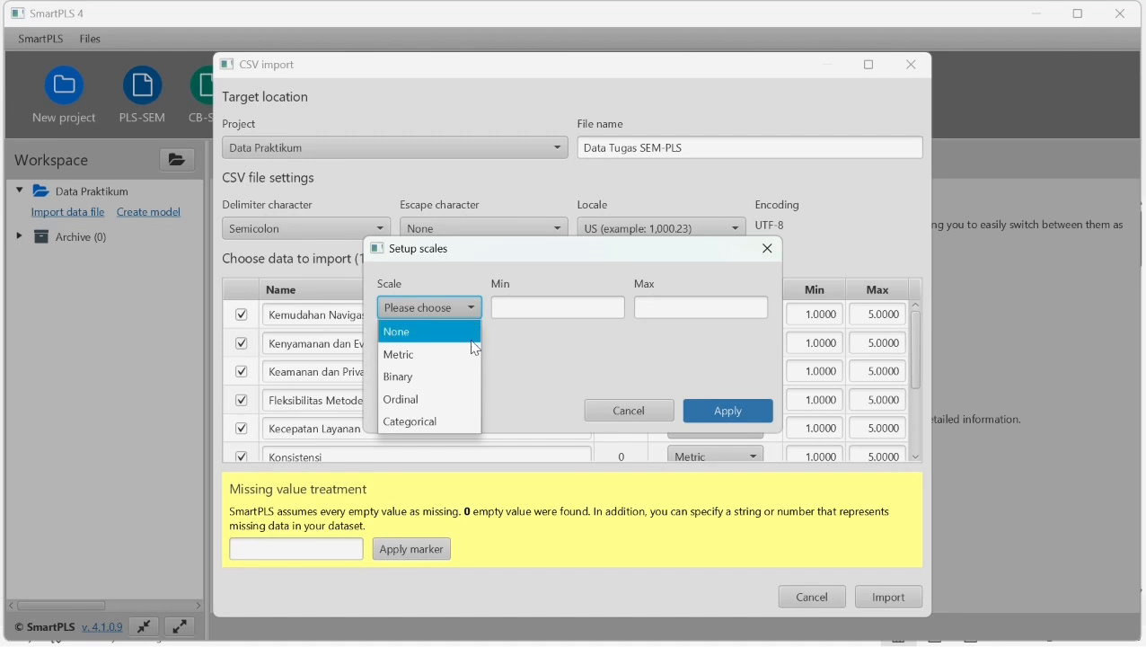
pyautogui.click(416, 399)
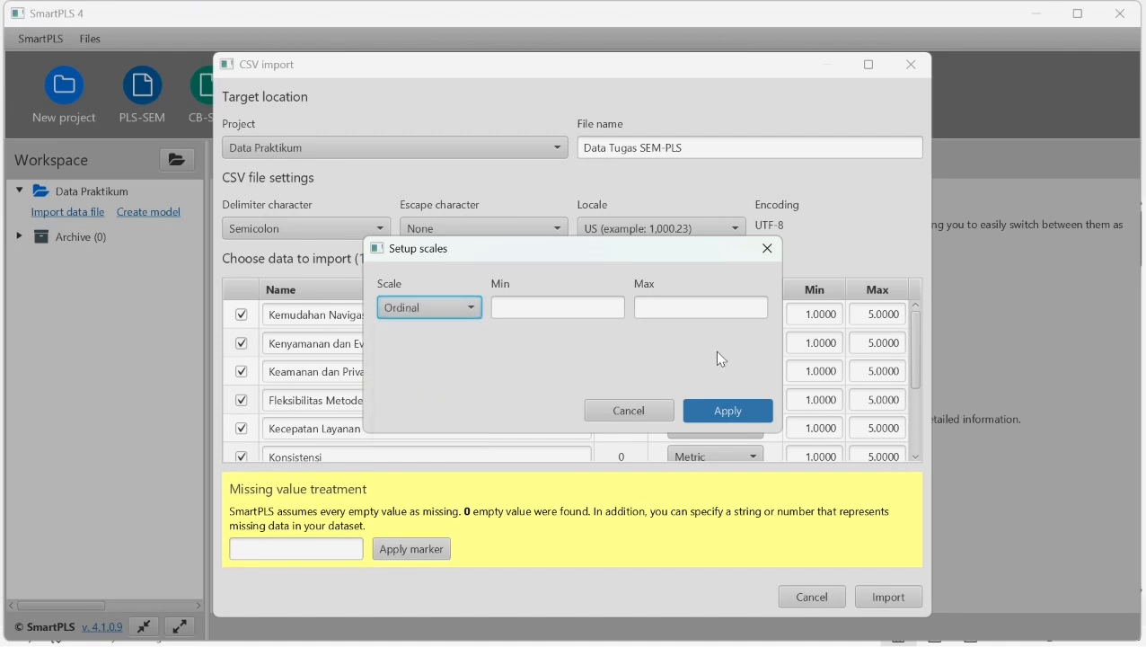
pyautogui.click(728, 410)
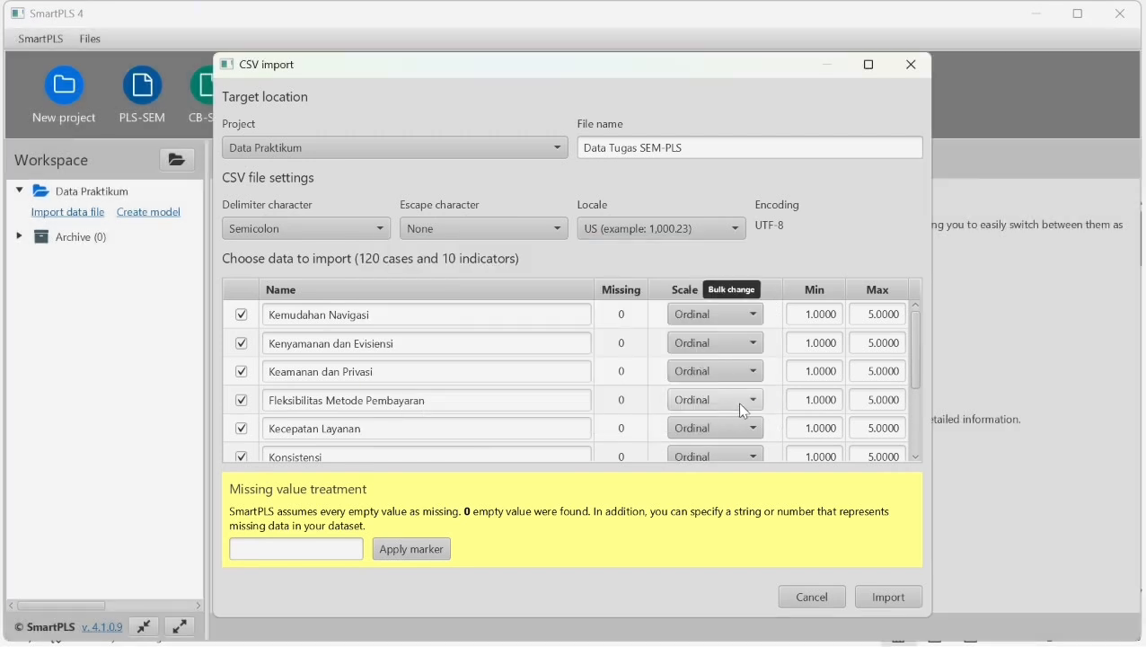
# - Import the indicator data, view its correlations table and return to the workspace
pyautogui.click(889, 597)
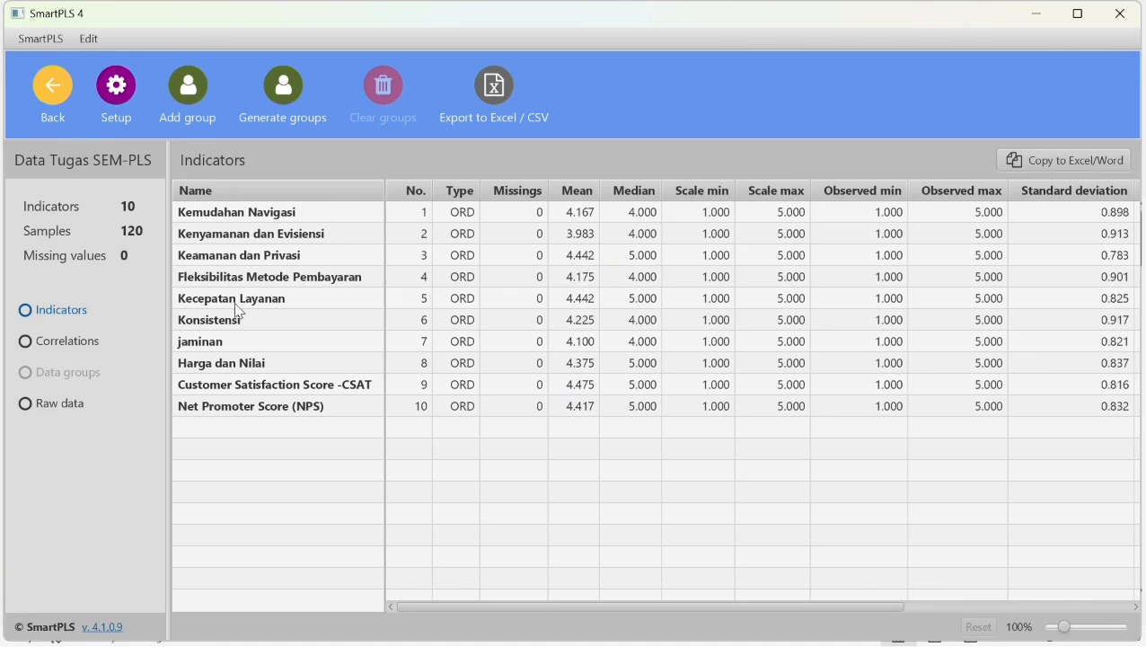
pyautogui.click(25, 341)
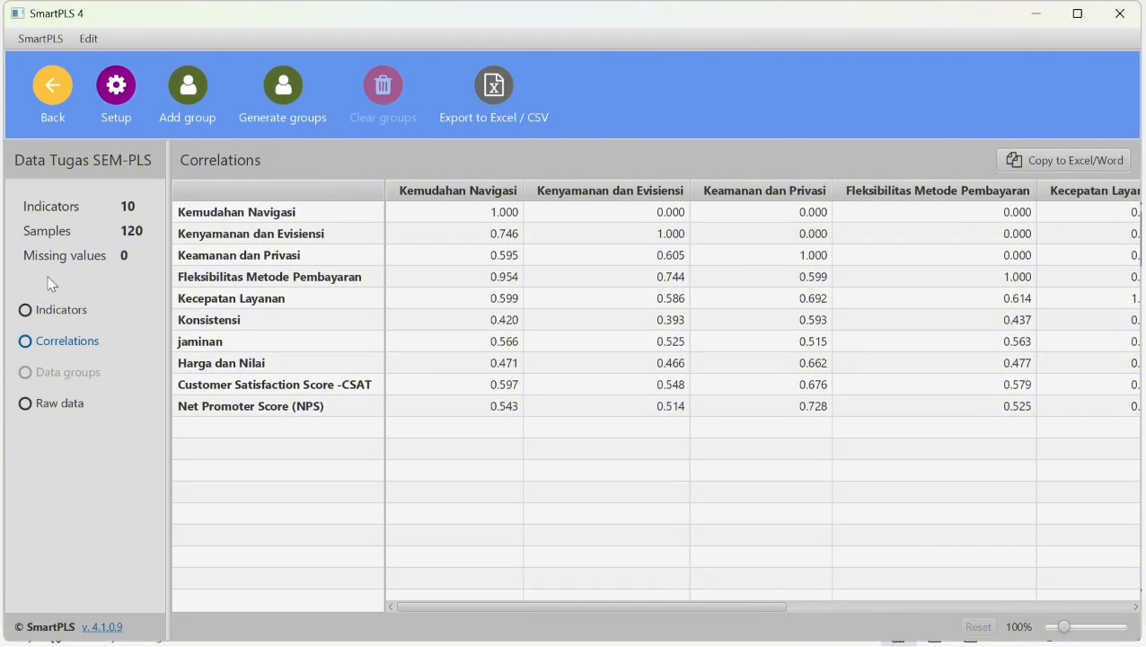
pyautogui.click(57, 97)
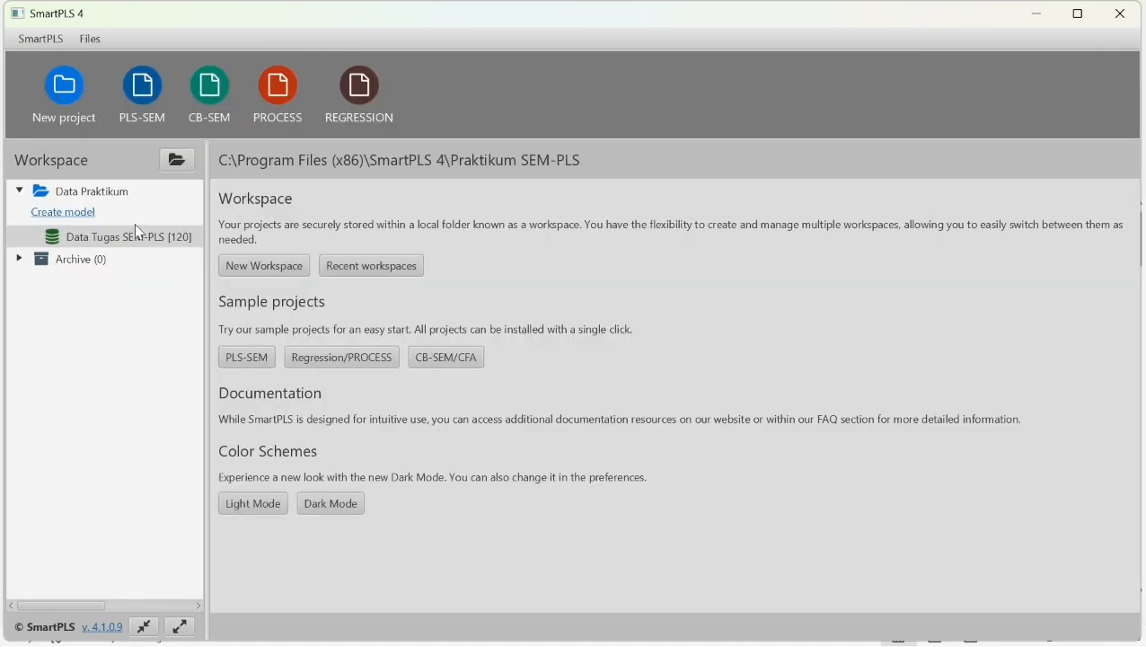
# - Create a PLS-SEM model named "Data Praktikum Akhir Adb" in the Data Praktikum project
pyautogui.click(65, 219)
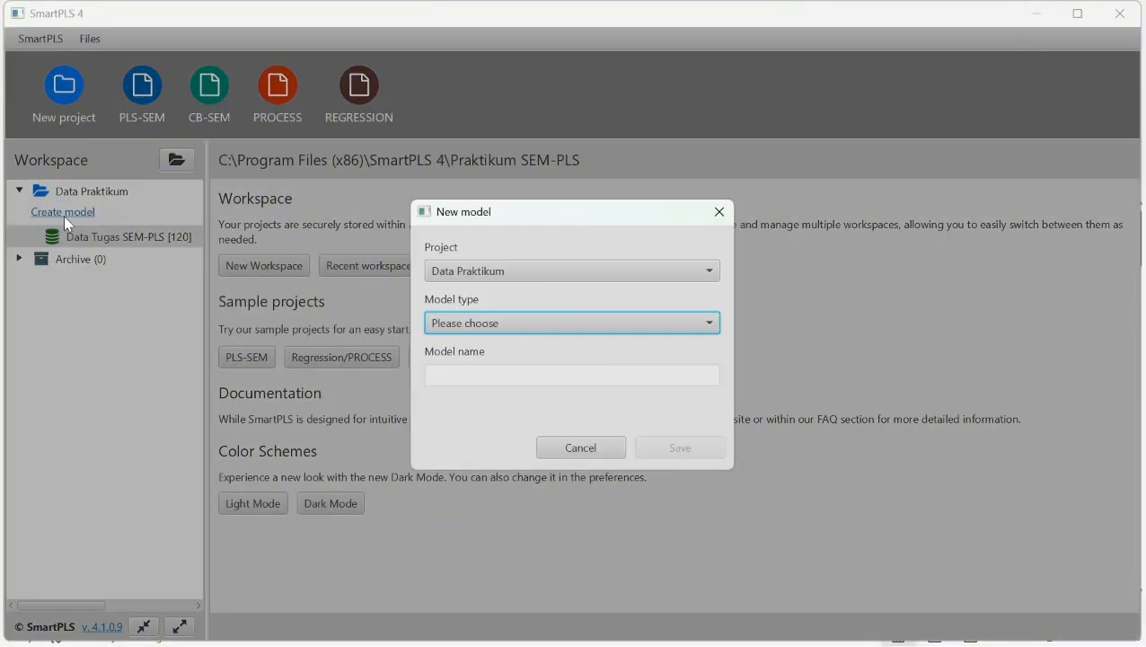
pyautogui.click(660, 327)
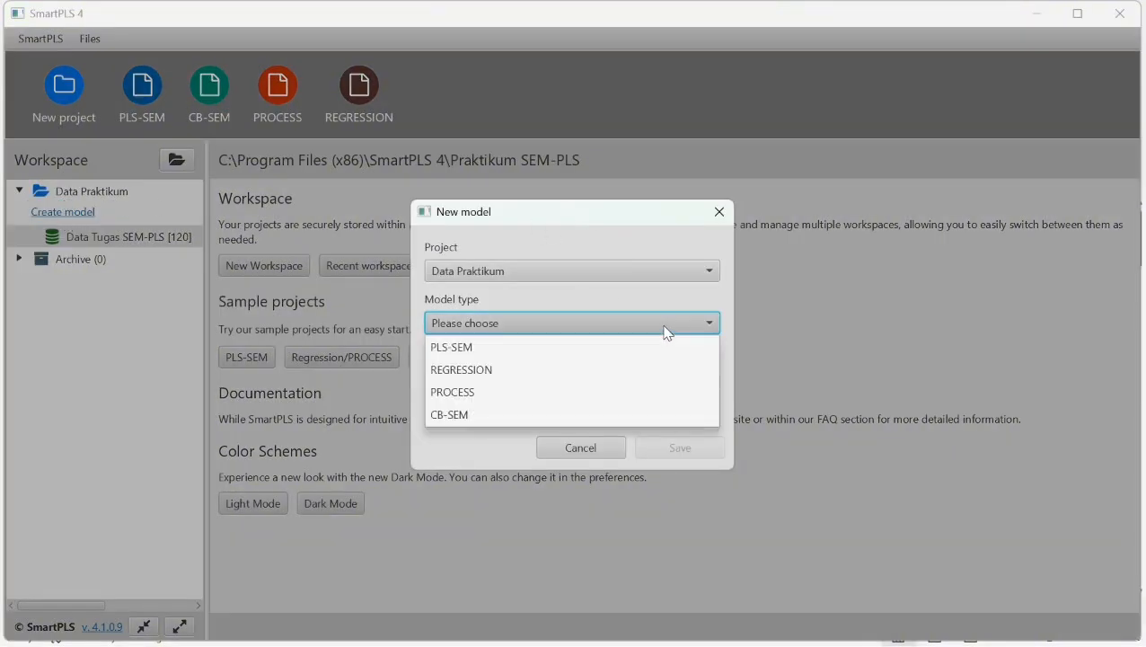
pyautogui.click(472, 351)
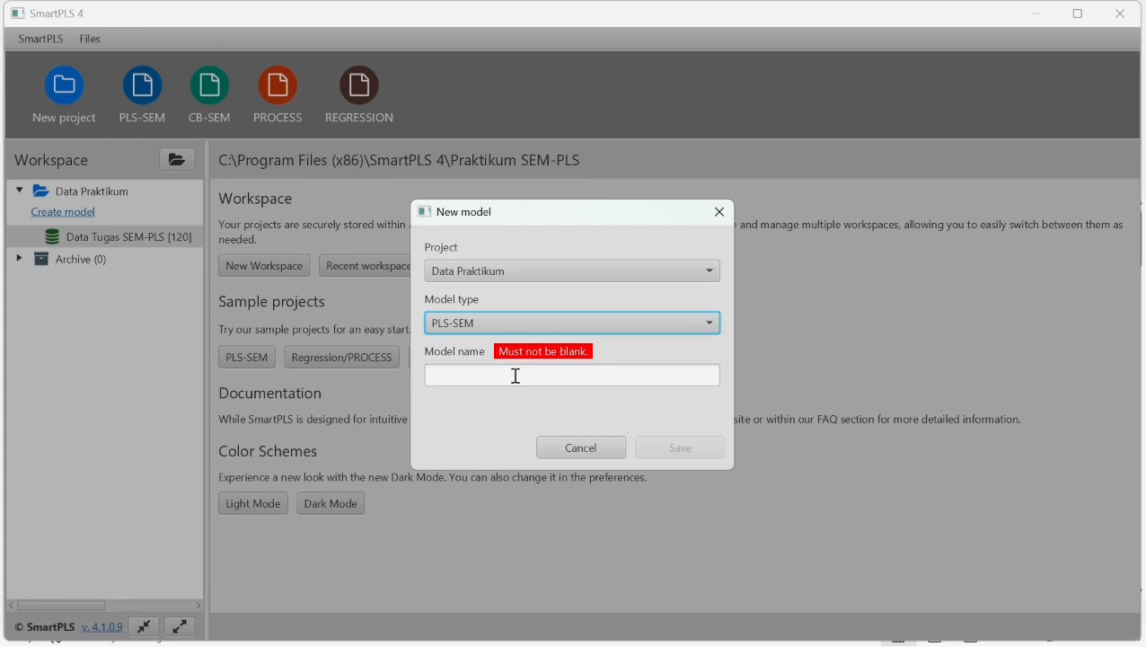
pyautogui.click(525, 375)
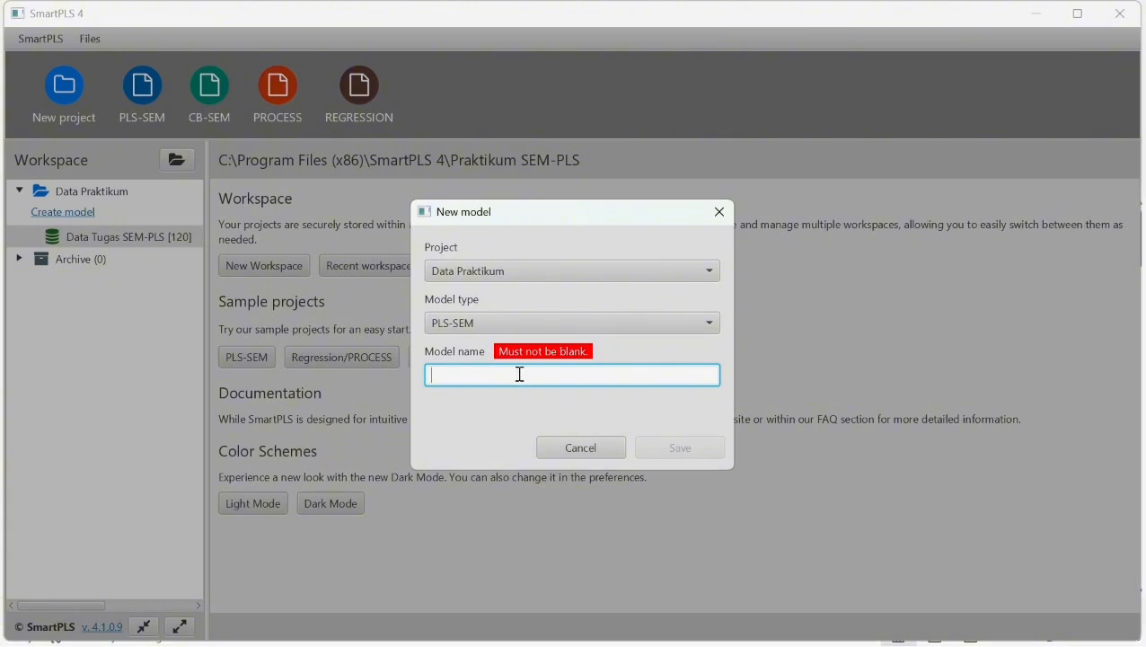
pyautogui.write('DAta')
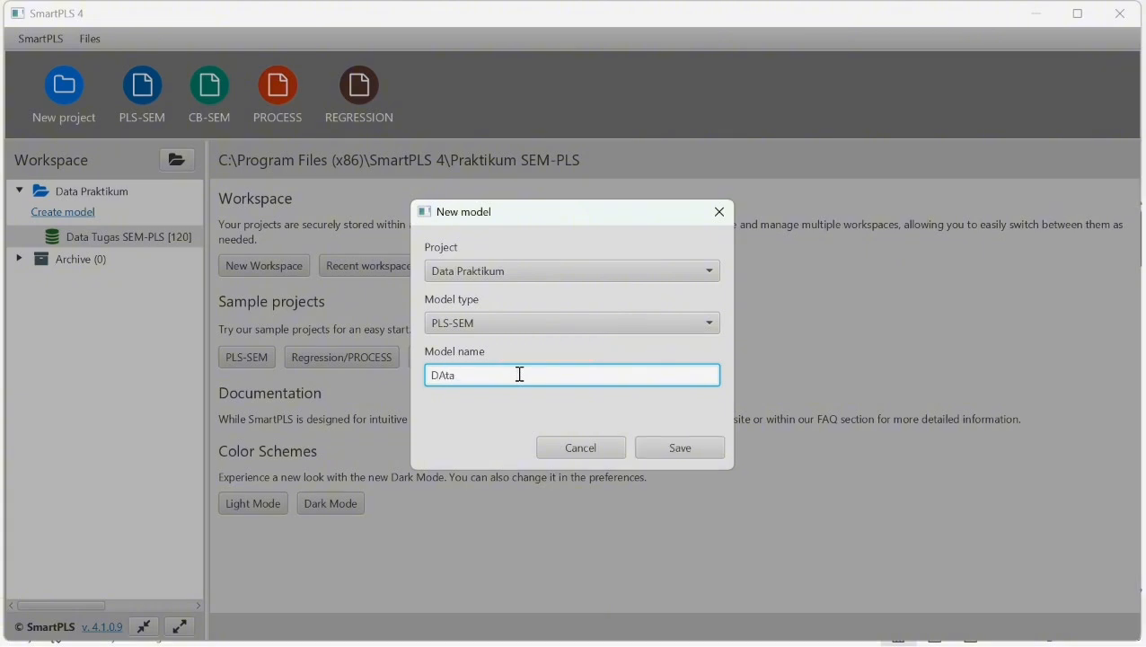
pyautogui.press('BackSpace')
pyautogui.press('BackSpace')
pyautogui.press('BackSpace')
pyautogui.press('BackSpace')
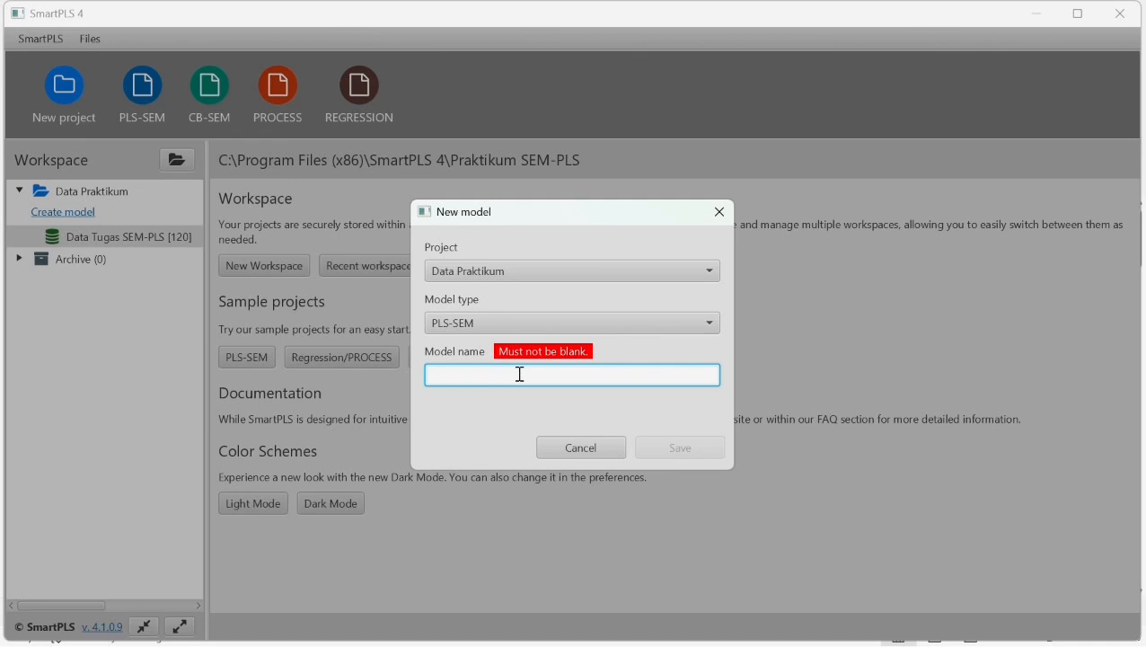
pyautogui.write('DAta')
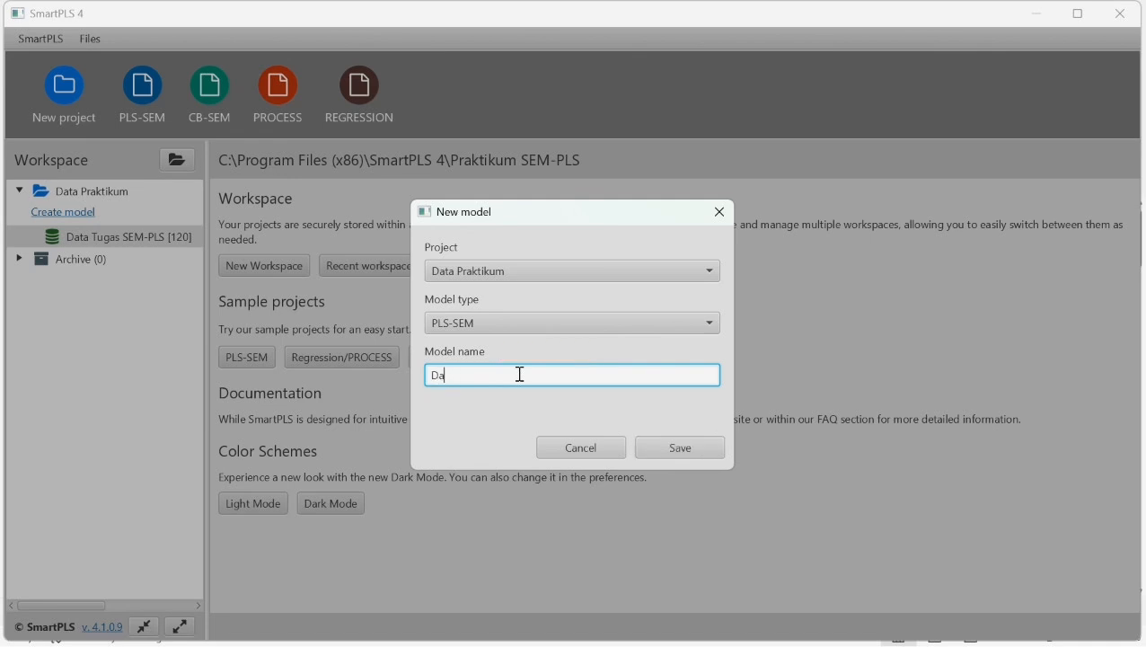
pyautogui.write(' Praktikum Akhir Adb')
pyautogui.click(699, 444)
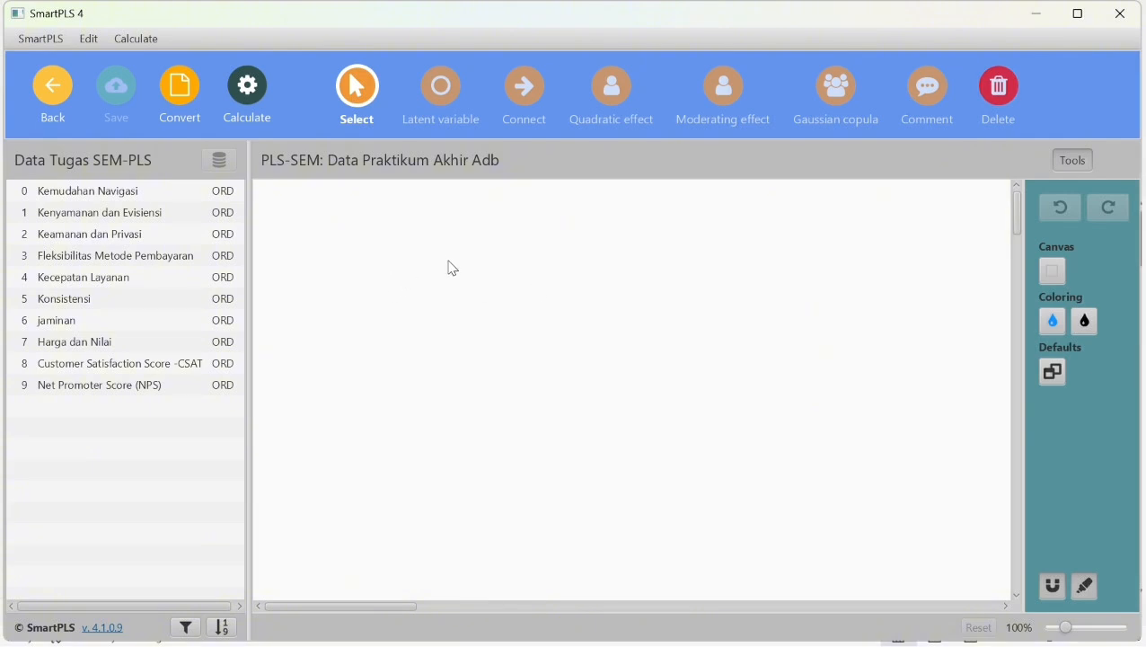
# - Place a latent variable named X1 in the upper-left area of the empty model canvas
pyautogui.click(444, 99)
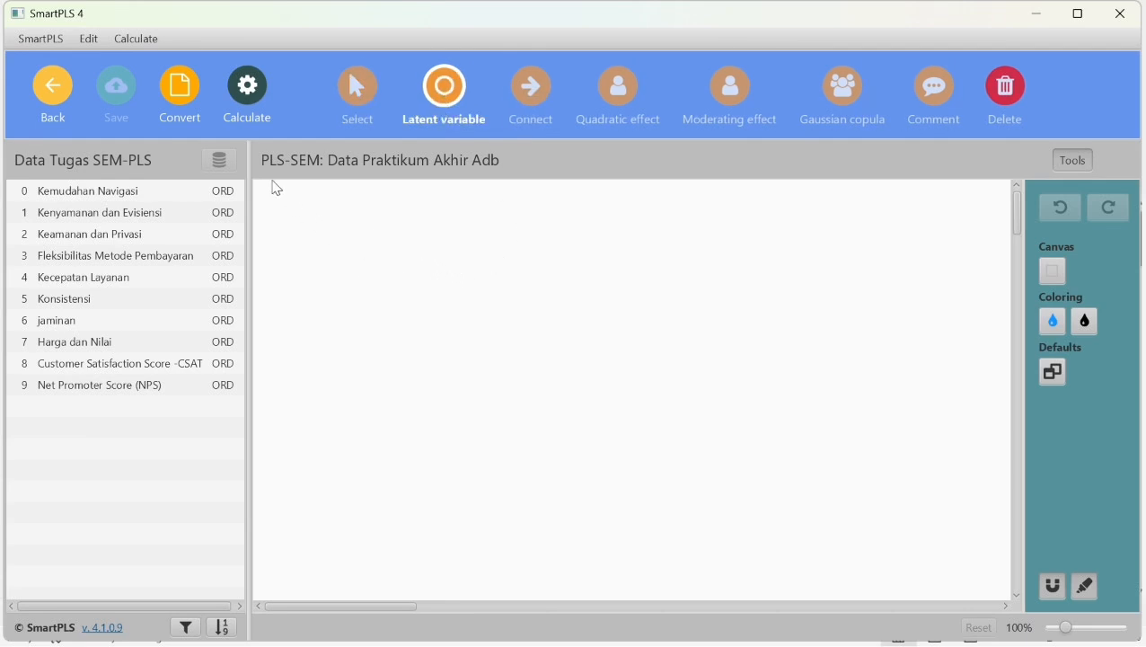
pyautogui.click(376, 256)
pyautogui.write('Alpha')
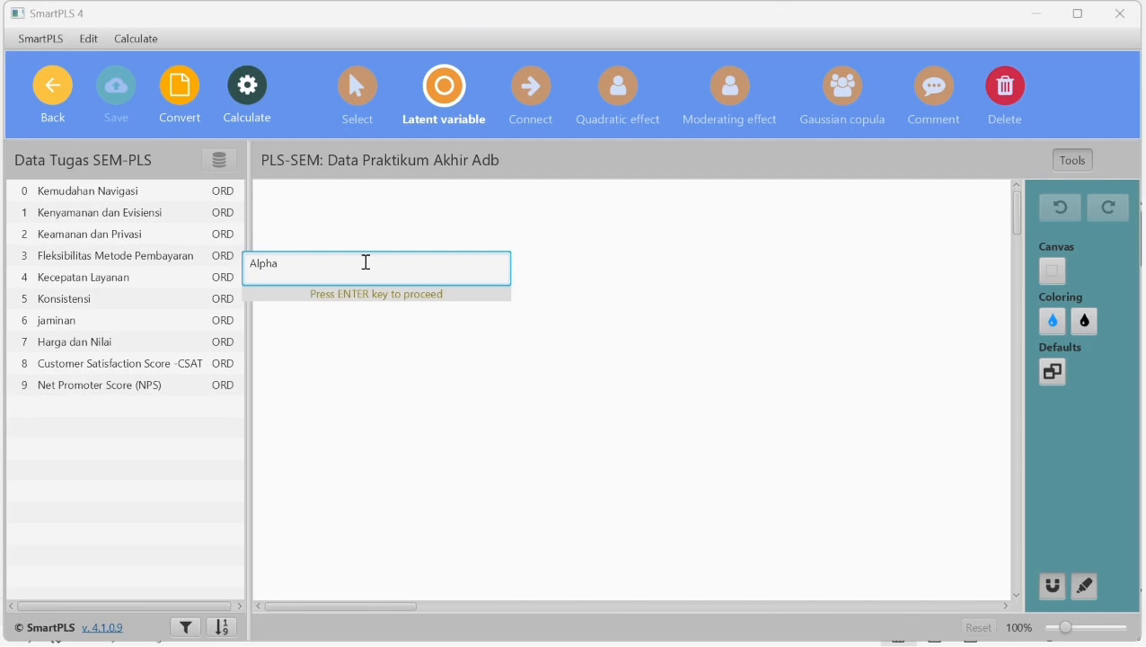
pyautogui.press('BackSpace')
pyautogui.press('BackSpace')
pyautogui.press('BackSpace')
pyautogui.press('BackSpace')
pyautogui.press('BackSpace')
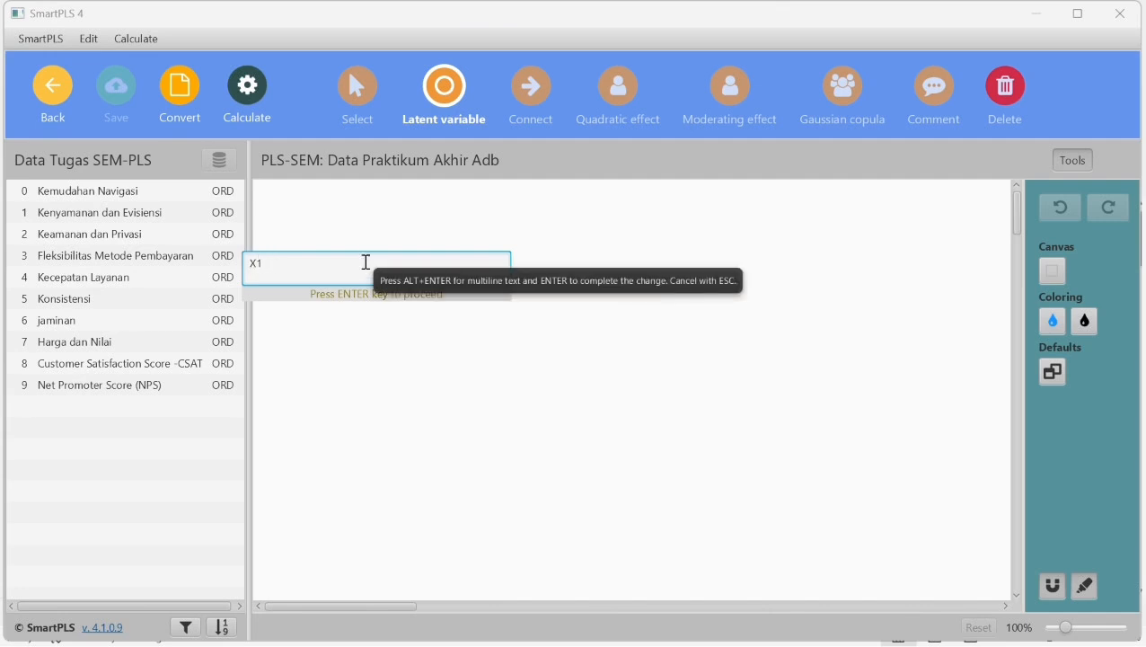
pyautogui.press('Return')
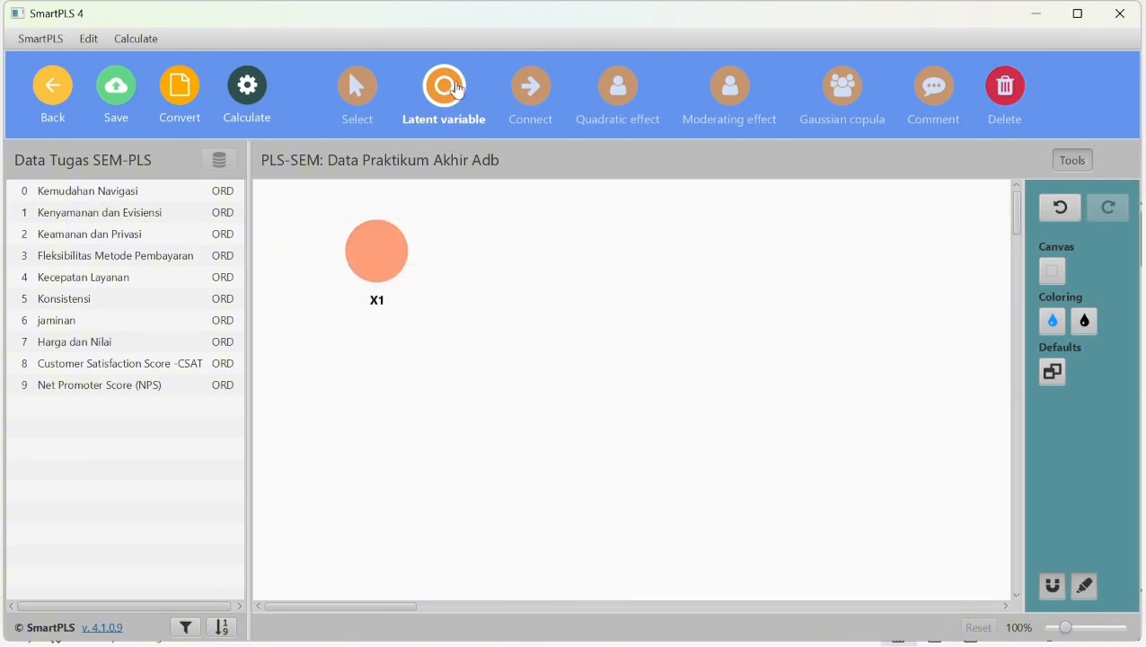
# - Place a second latent variable named X2 below X1
pyautogui.click(390, 428)
pyautogui.write('Alpha')
pyautogui.press('BackSpace')
pyautogui.press('BackSpace')
pyautogui.press('BackSpace')
pyautogui.press('BackSpace')
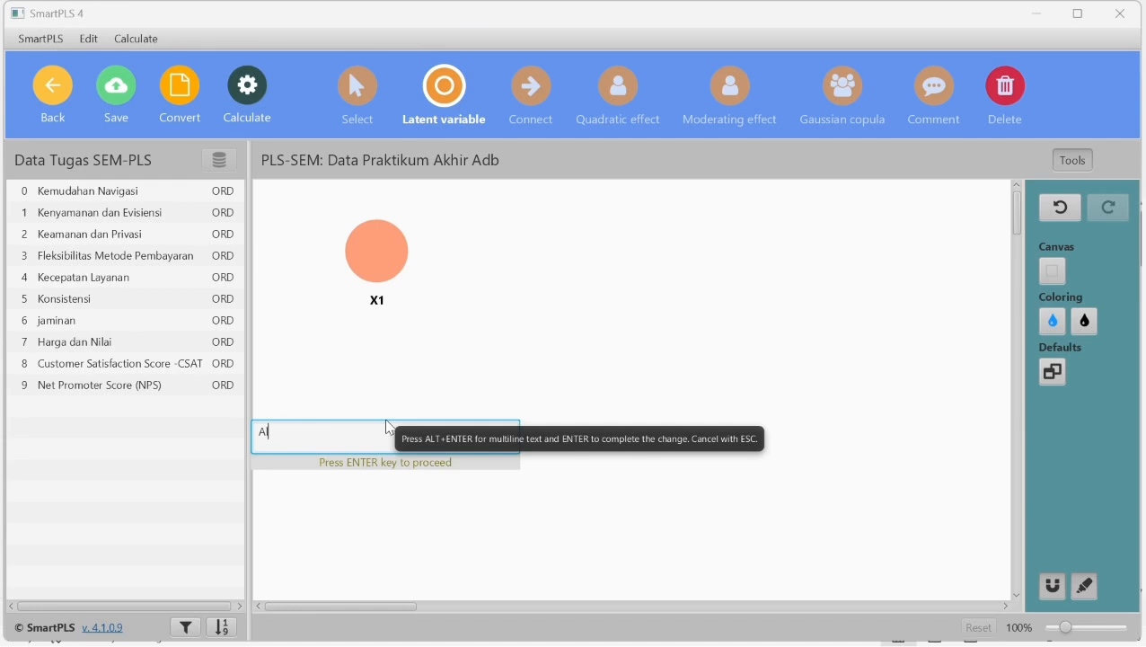
pyautogui.write('X2')
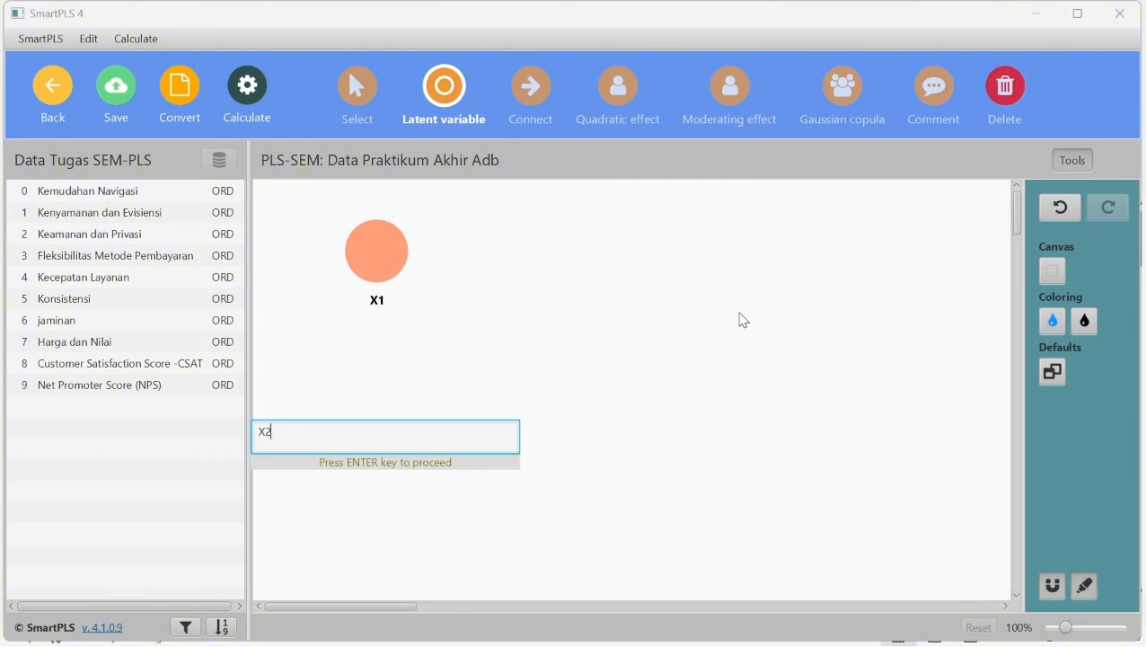
pyautogui.press('Return')
# - Place a third latent variable named Y to the right of X1 and X2, at a height between them
pyautogui.rightClick(754, 354)
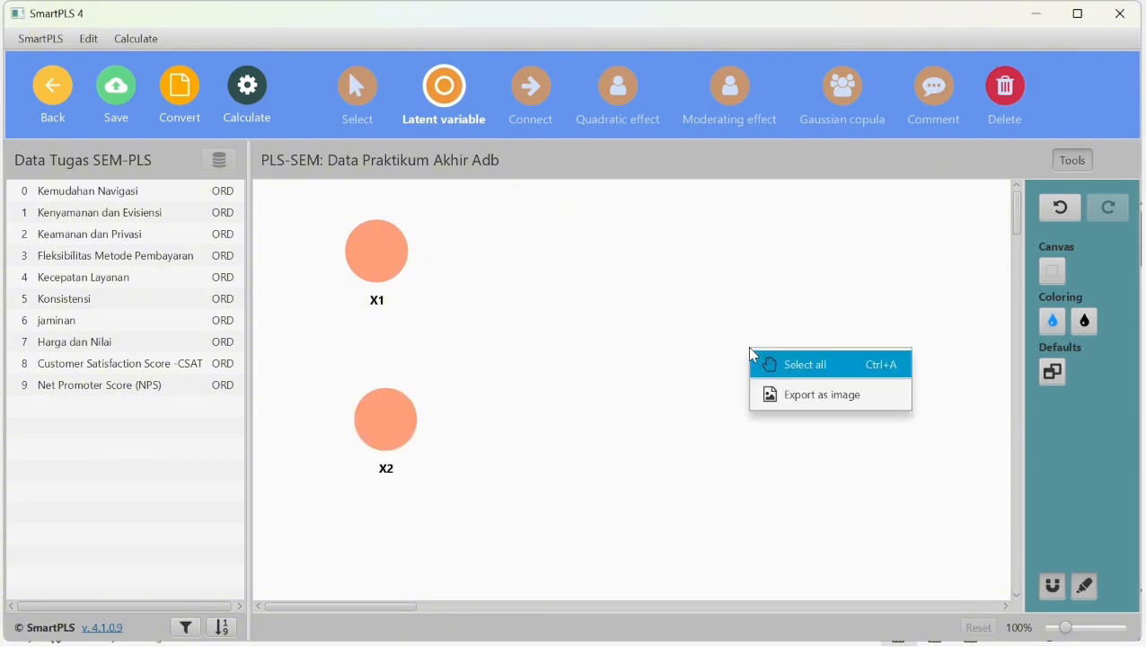
pyautogui.click(740, 352)
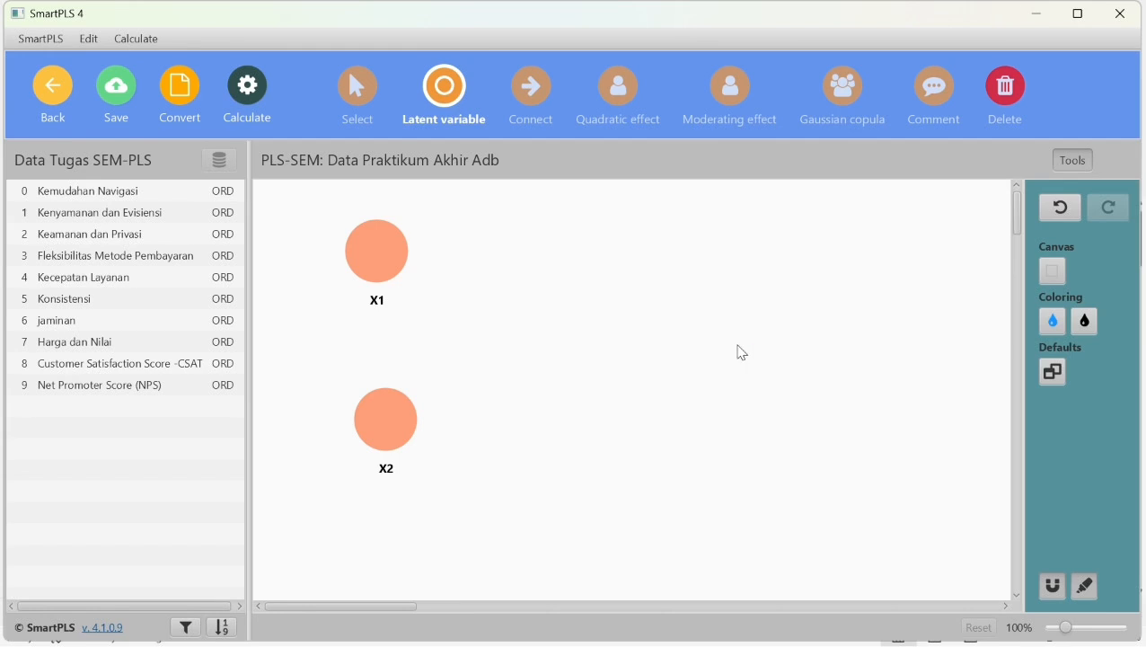
pyautogui.click(740, 351)
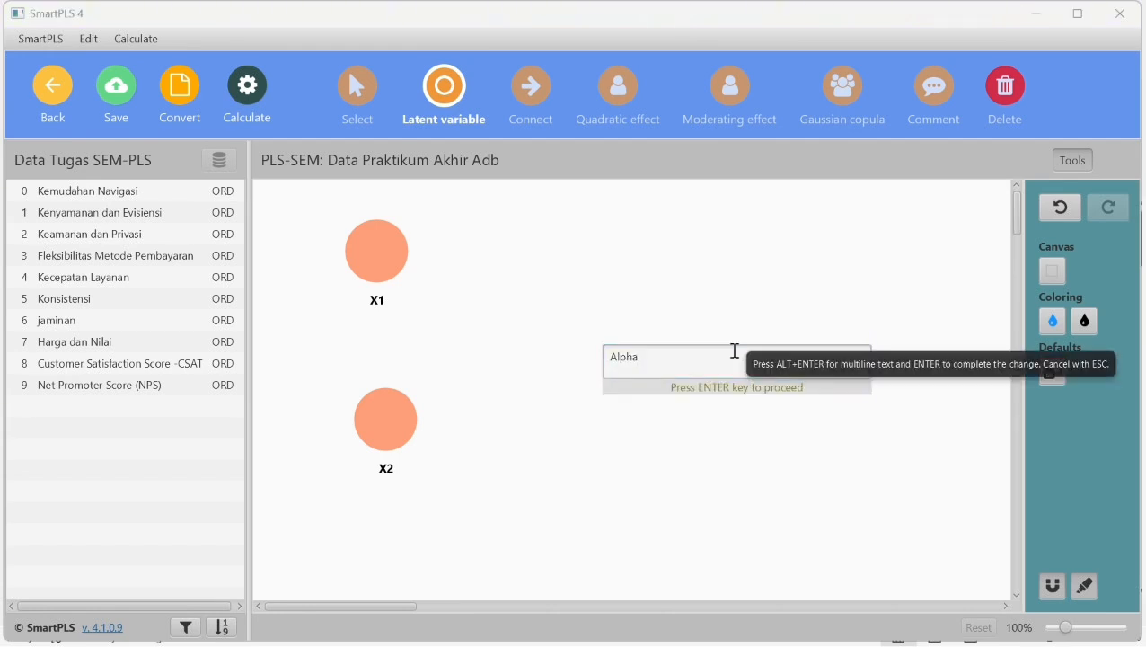
pyautogui.click(717, 365)
pyautogui.press('BackSpace')
pyautogui.press('BackSpace')
pyautogui.press('BackSpace')
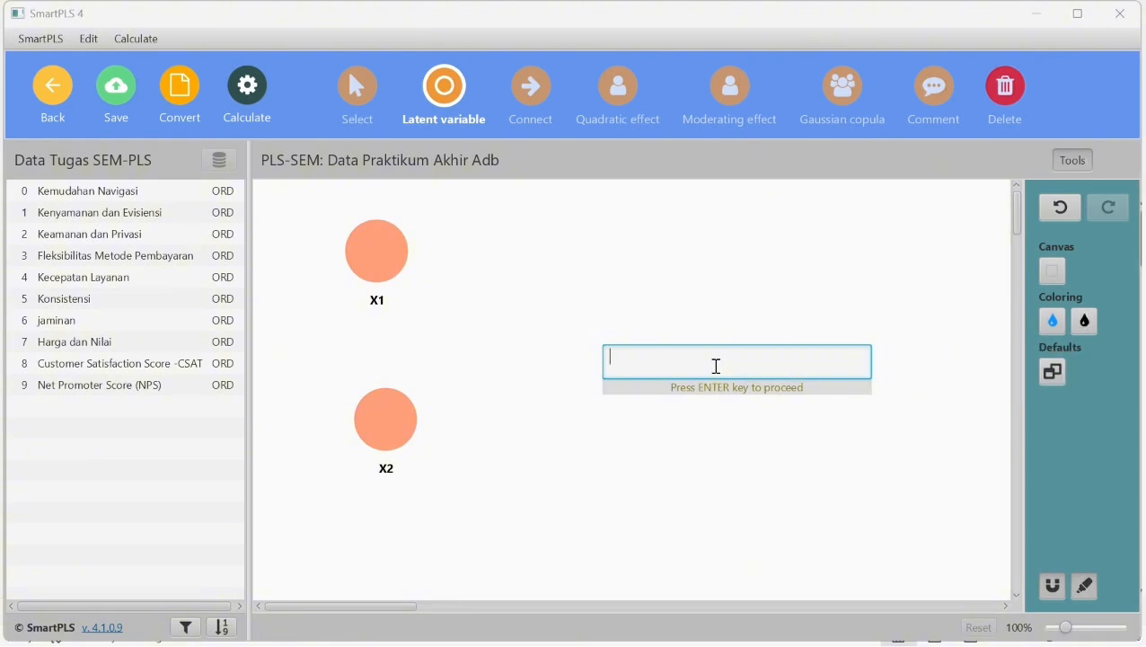
pyautogui.write('Y')
pyautogui.press('Return')
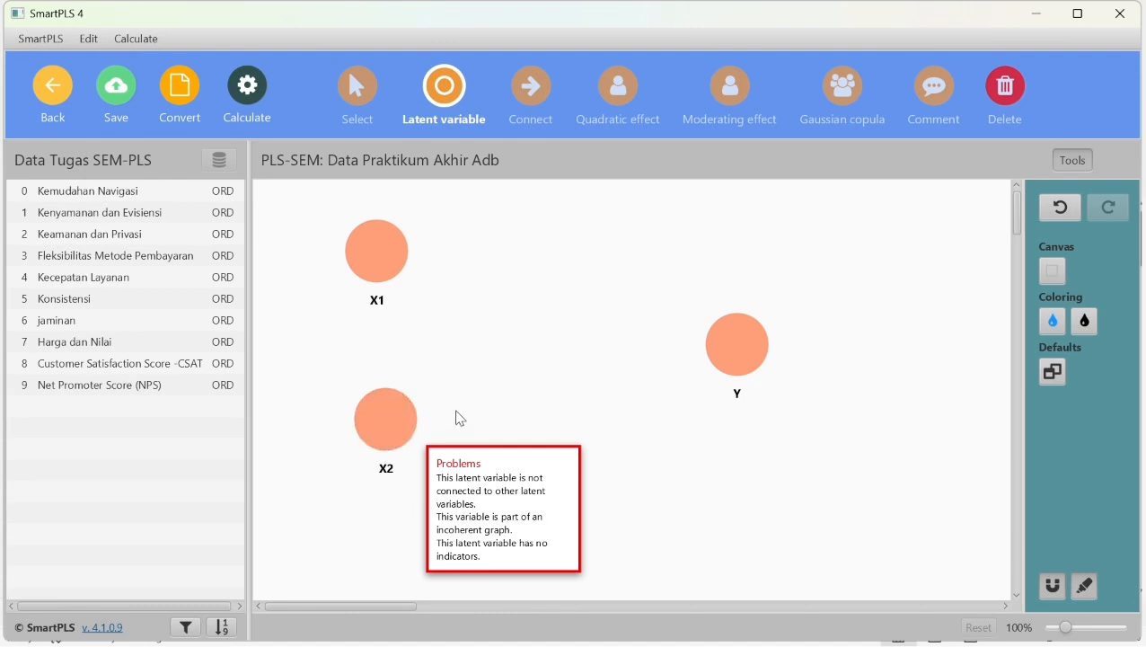
# - Connect X1 to Y and X2 to Y with paths pointing at Y
pyautogui.click(534, 97)
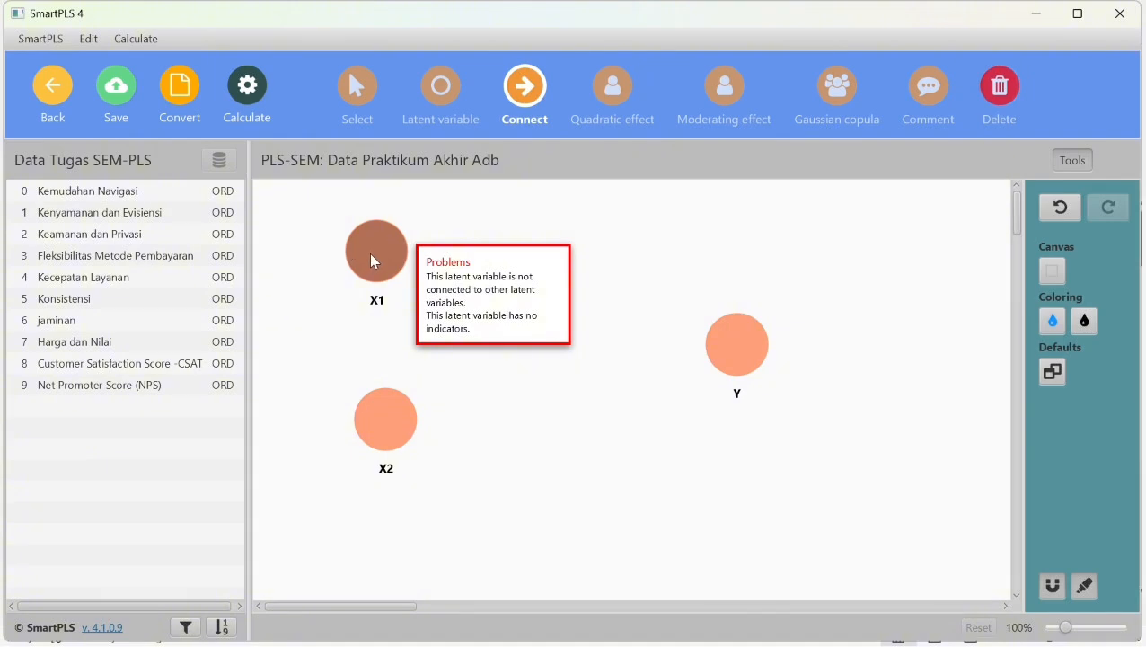
pyautogui.click(369, 252)
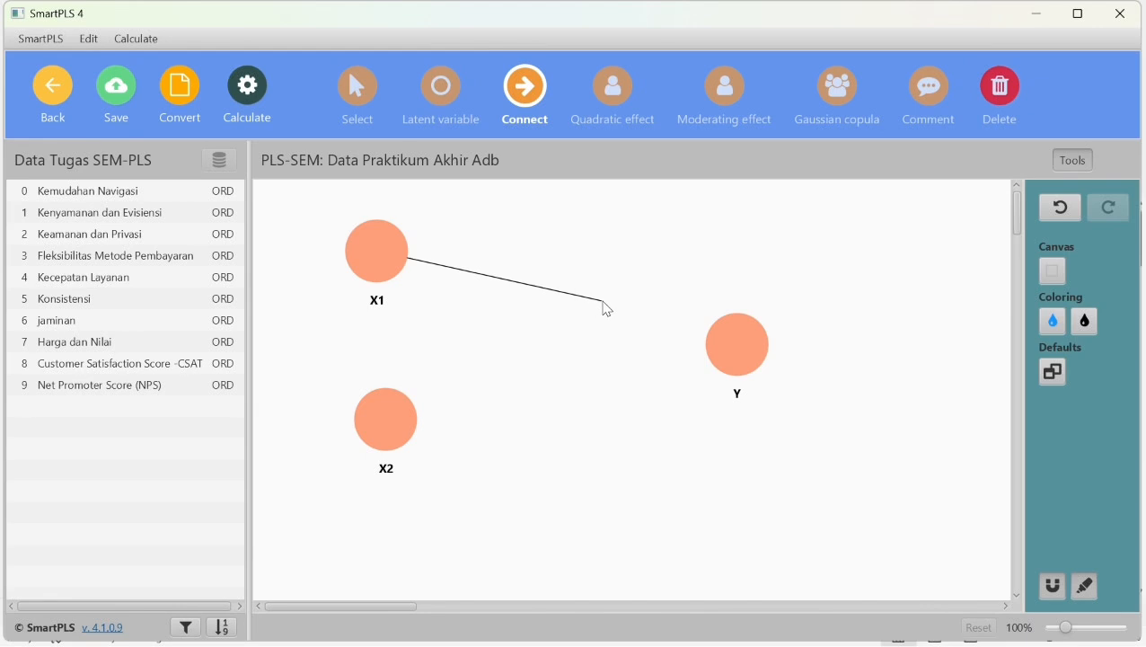
pyautogui.click(739, 350)
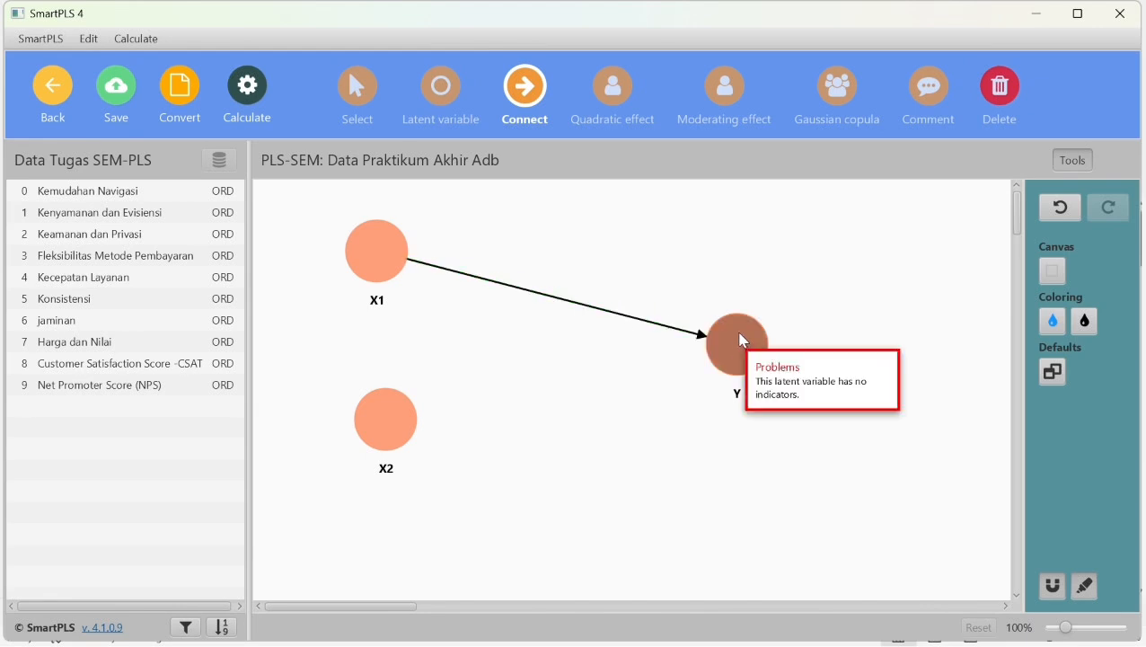
pyautogui.click(378, 419)
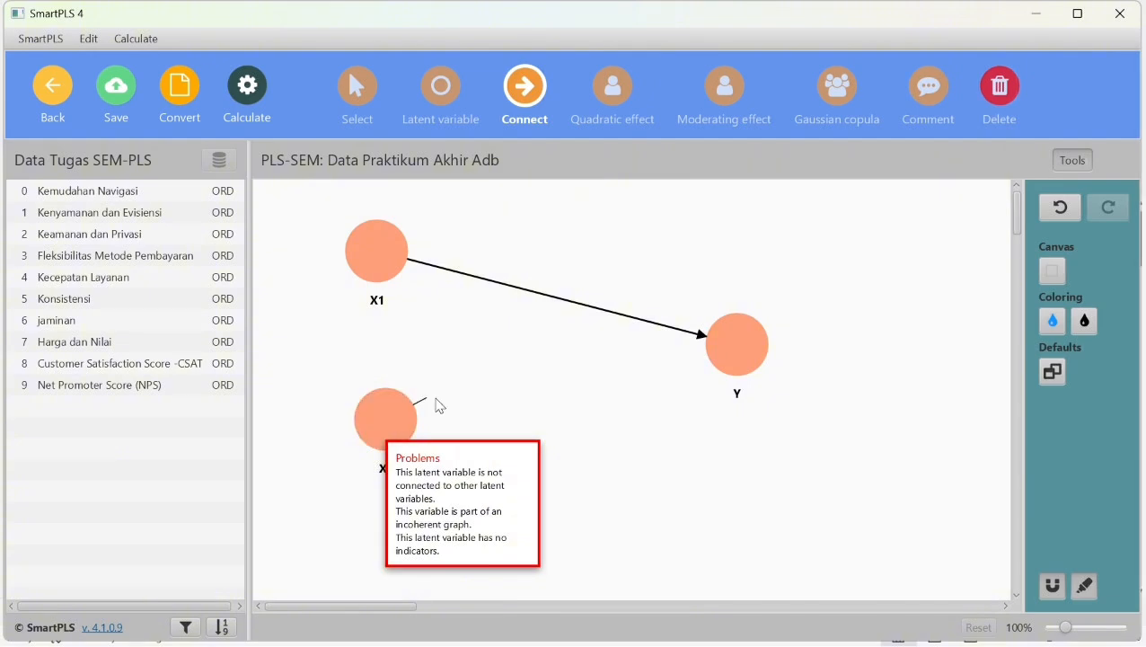
pyautogui.click(719, 351)
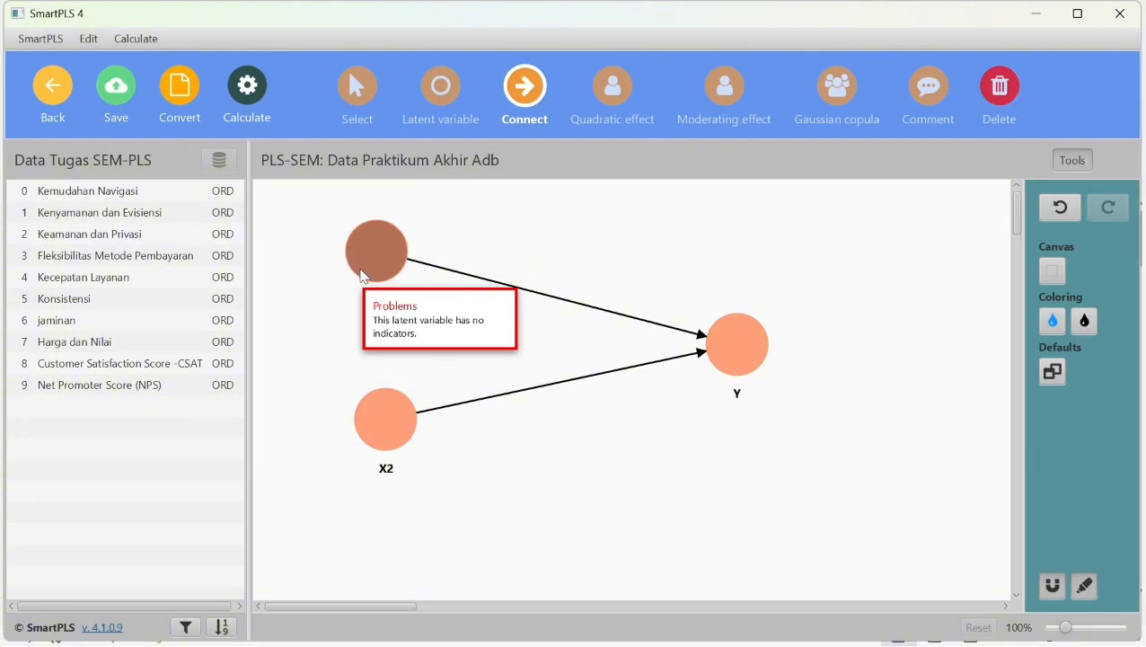
# - Assign Kemudahan Navigasi, Kenyamanan dan Evisiensi, Keamanan dan Privasi, and Fleksibilitas Metode Pembayaran to X1 as indicators
pyautogui.click(147, 191)
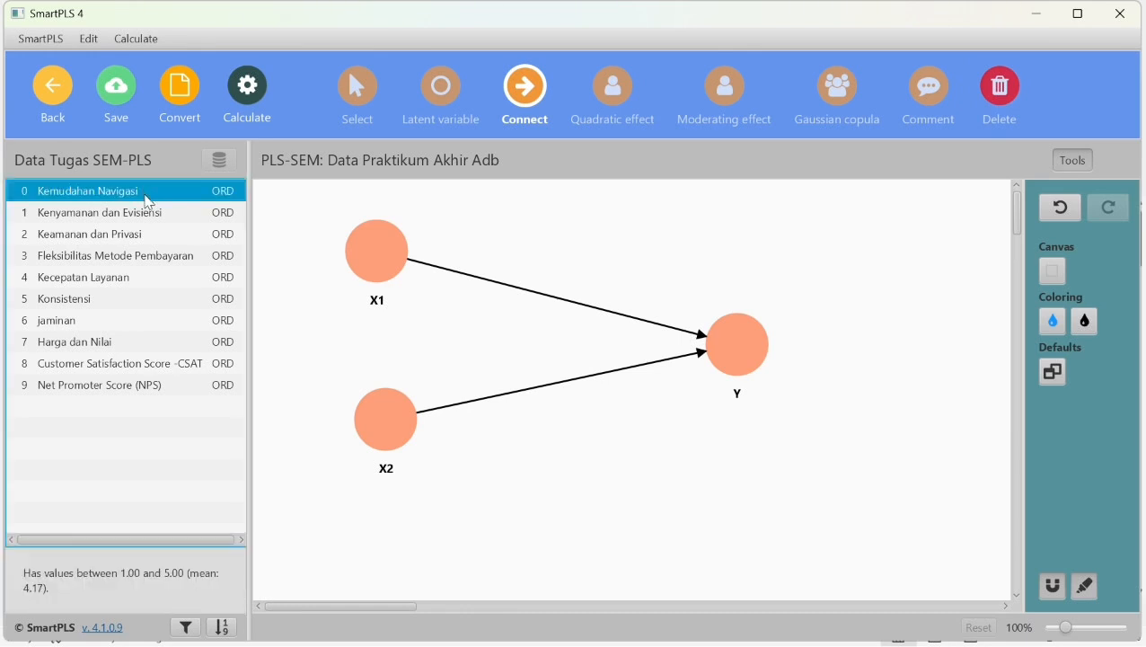
pyautogui.hotkey('shift', 'Down')
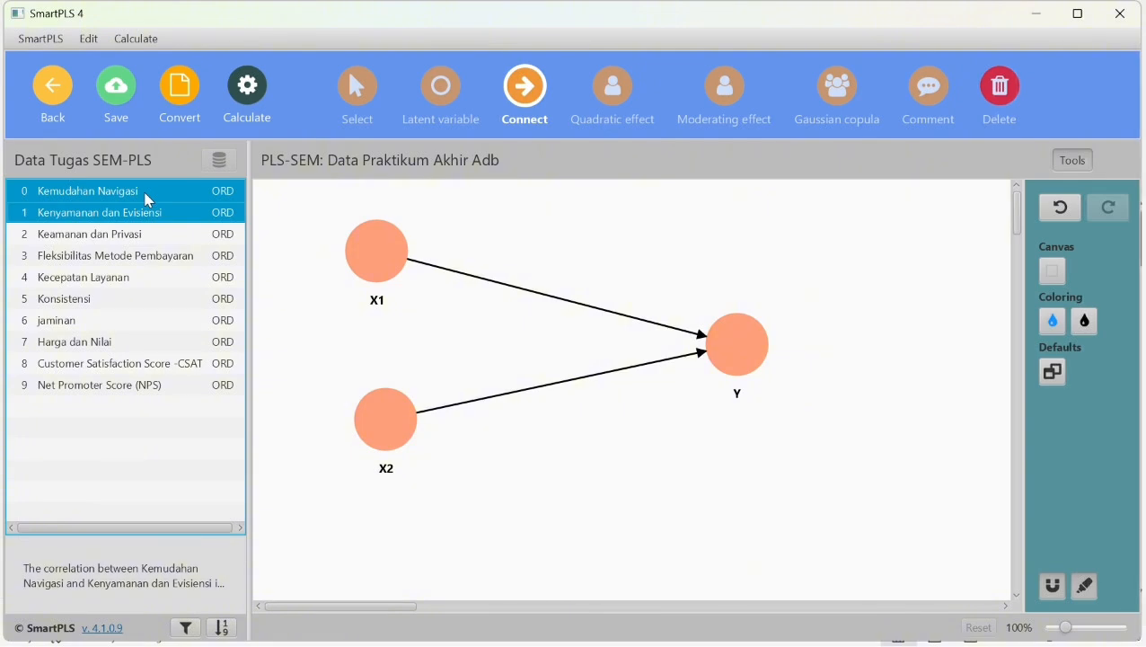
pyautogui.hotkey('shift', 'Down')
pyautogui.hotkey('shift', 'Down')
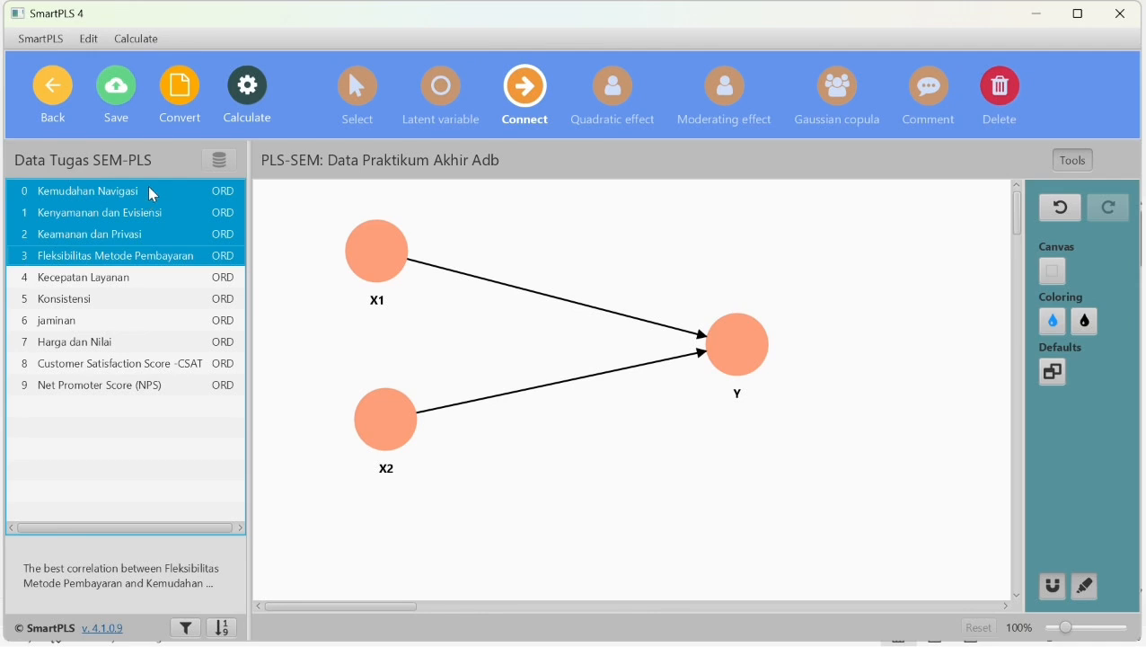
pyautogui.moveTo(157, 205); pyautogui.dragTo(364, 249)
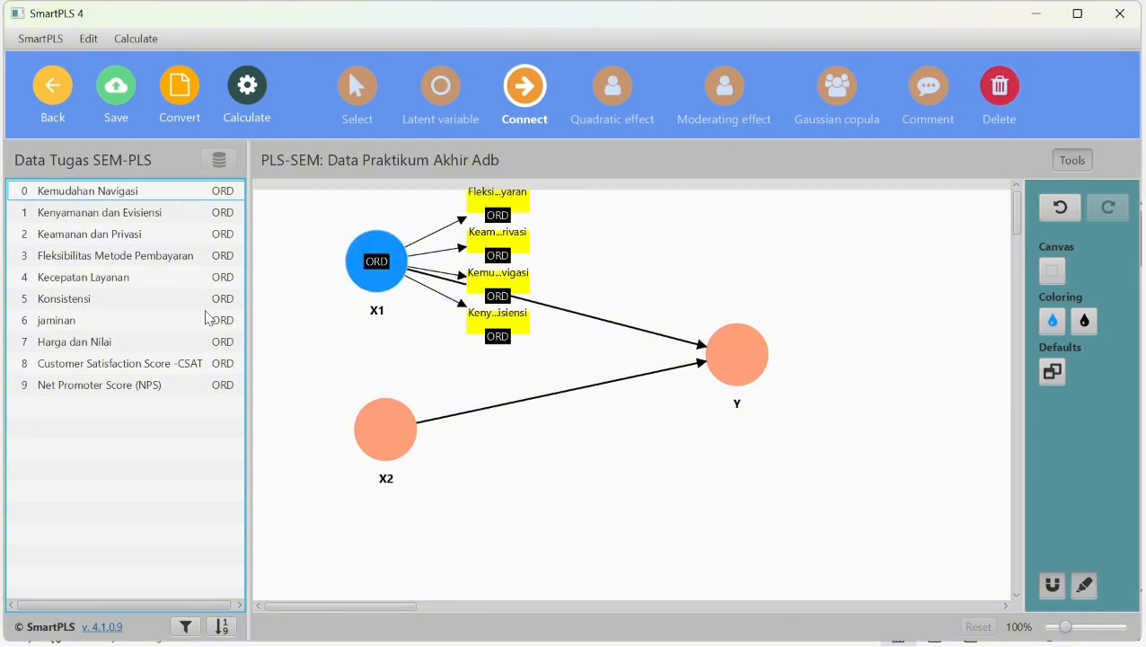
# - Assign Kecepatan Layanan, Konsistensi and jaminan to the latent variable X2 as its indicators
pyautogui.click(148, 281)
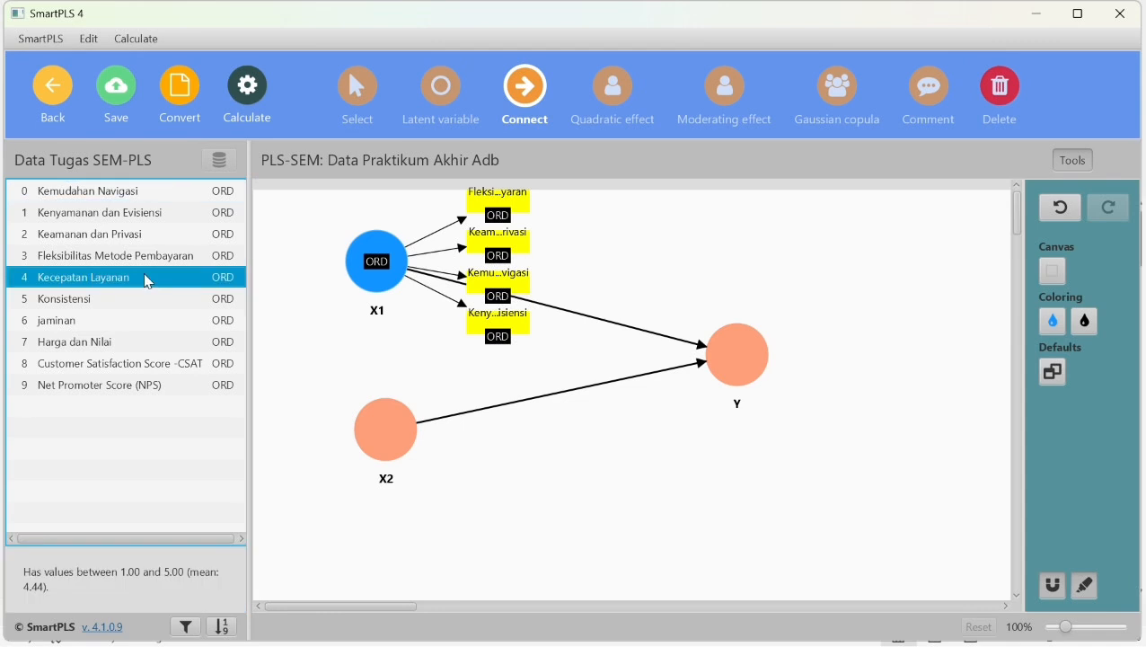
pyautogui.hotkey('shift', 'Down')
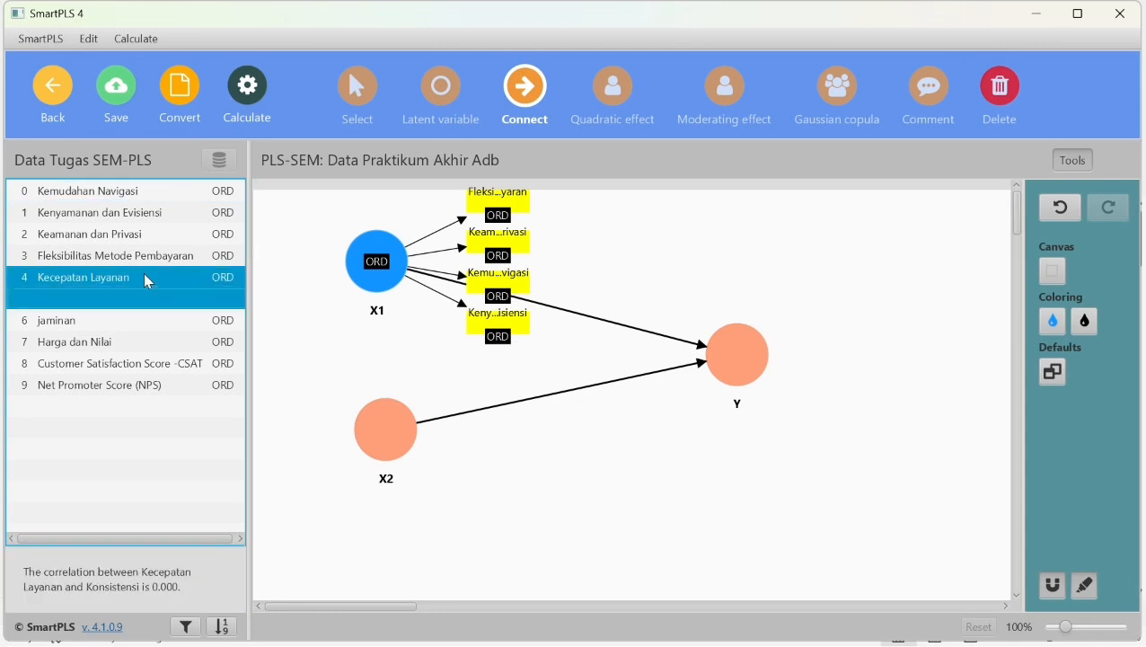
pyautogui.hotkey('shift', 'Down')
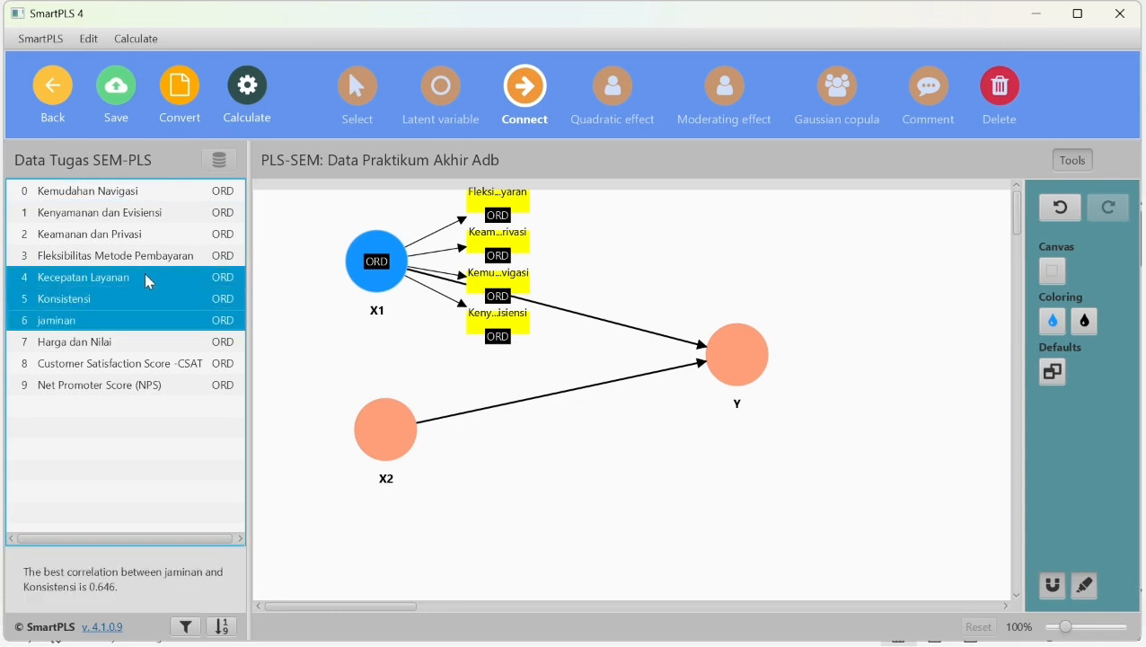
pyautogui.moveTo(150, 283); pyautogui.dragTo(376, 421)
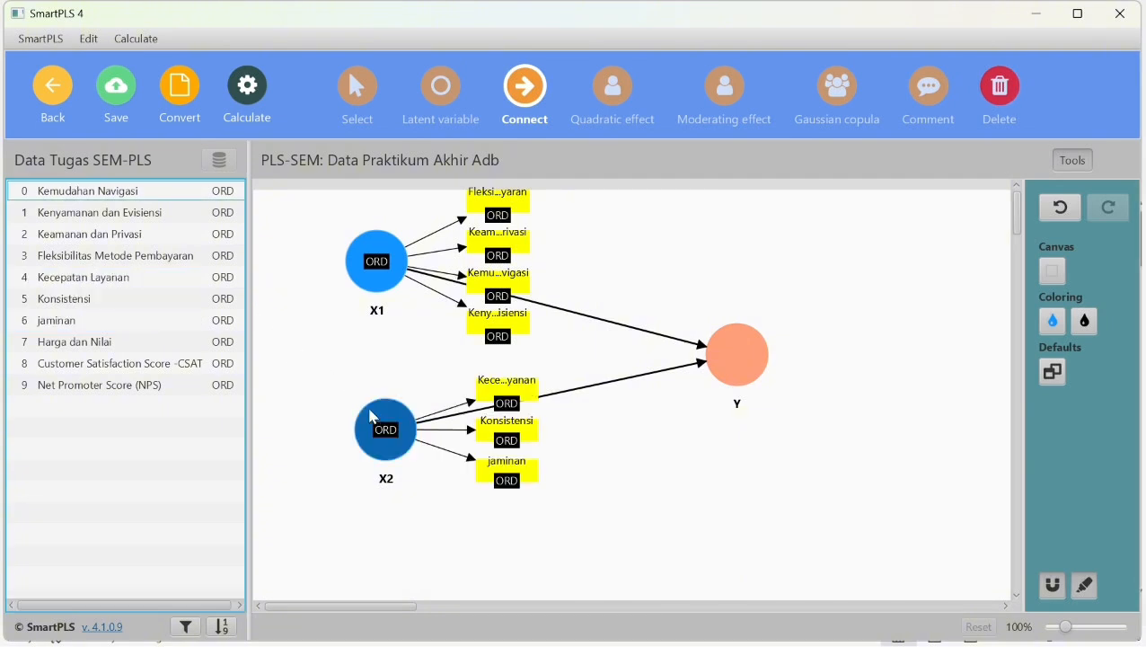
# - Assign Harga dan Nilai, Customer Satisfaction Score -CSAT and Net Promoter Score (NPS) to Y as indicators
pyautogui.click(116, 348)
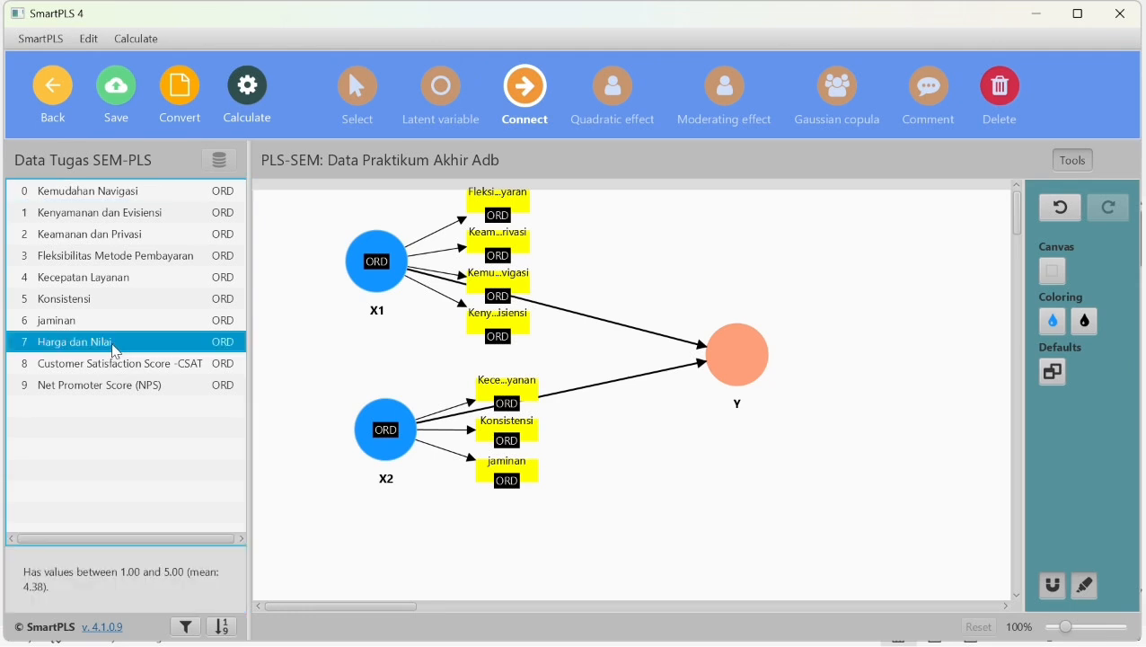
pyautogui.hotkey('shift', 'Down')
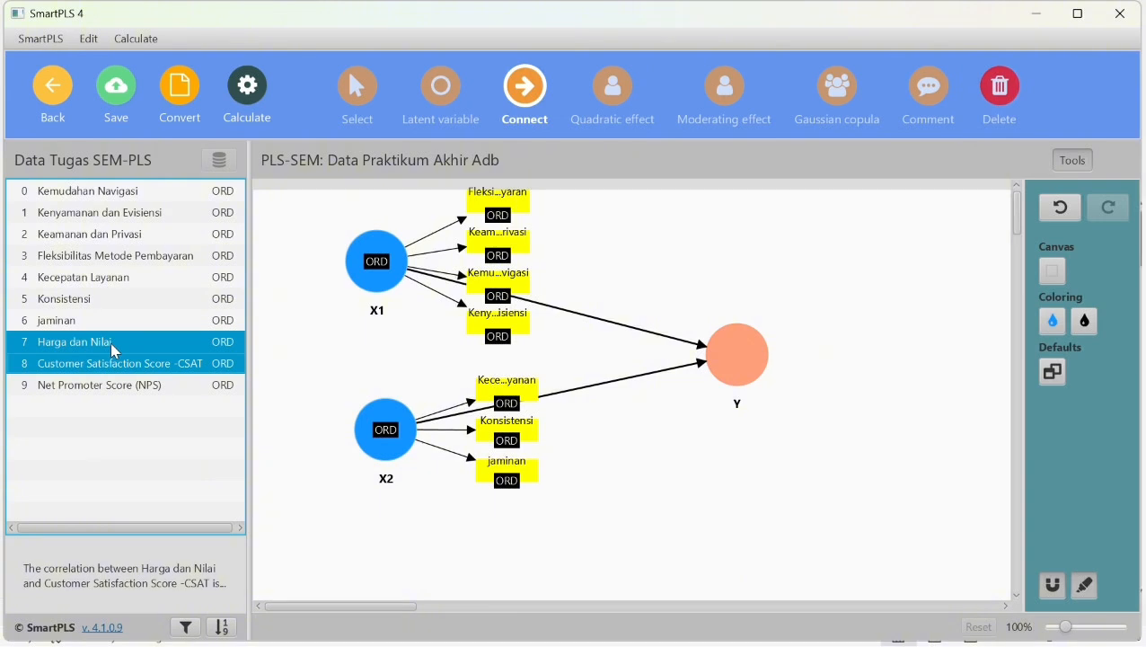
pyautogui.hotkey('shift', 'Down')
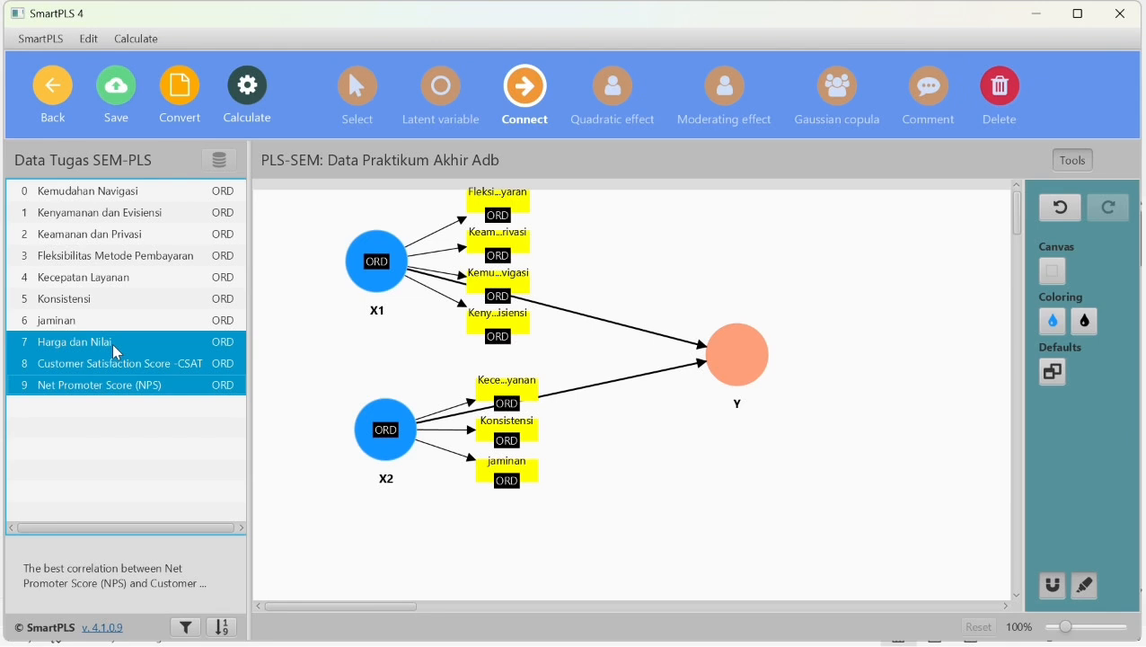
pyautogui.moveTo(112, 343); pyautogui.dragTo(719, 368)
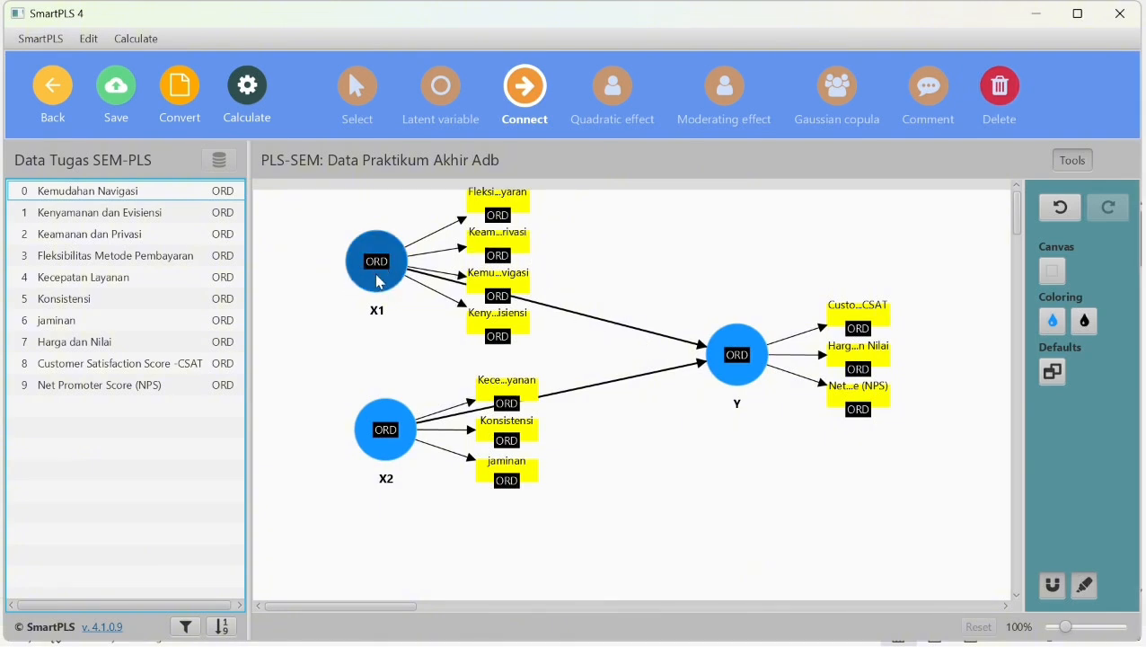
# - Align the indicators of X1 and X2 to the left side of their latent variables
pyautogui.click(359, 90)
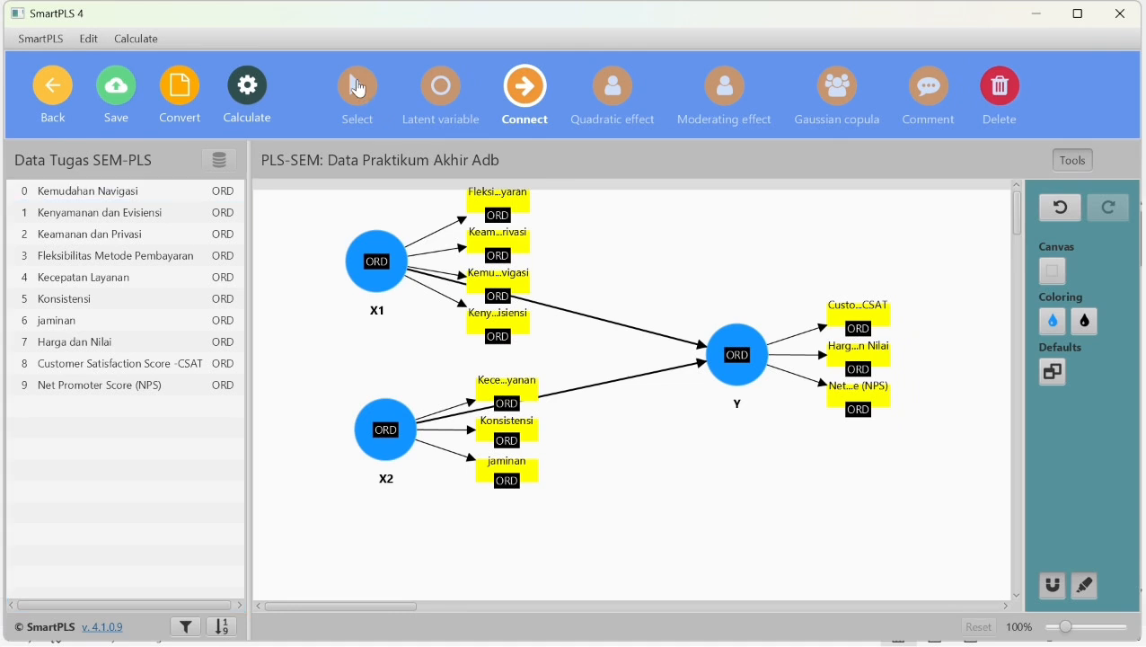
pyautogui.click(375, 279)
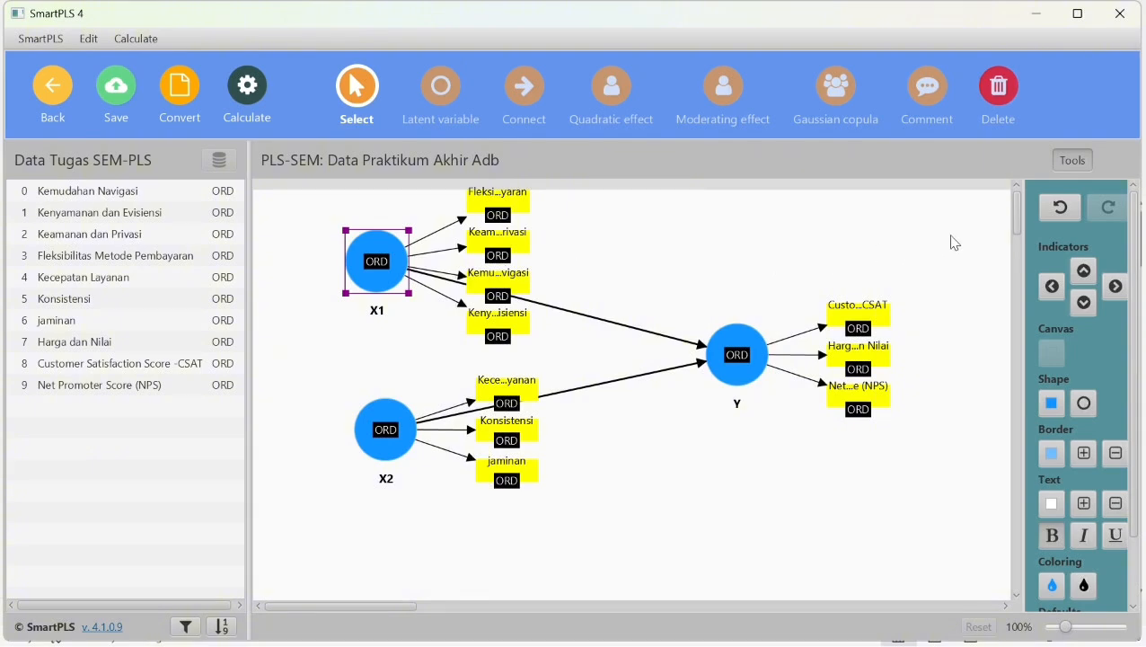
pyautogui.click(1055, 287)
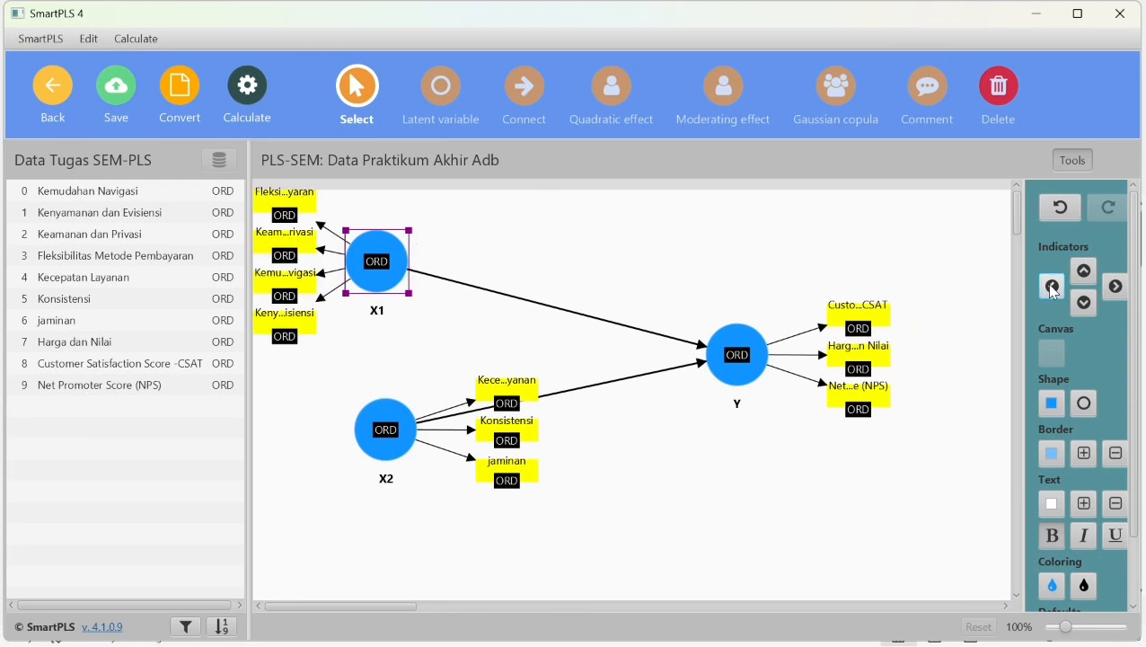
pyautogui.click(381, 438)
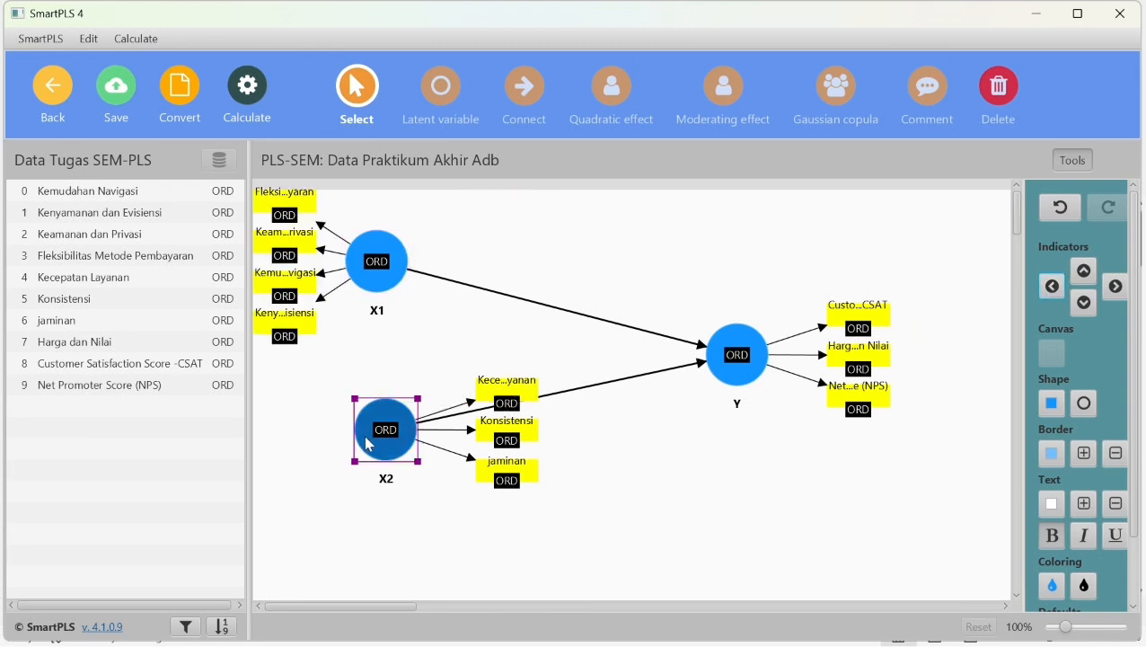
pyautogui.click(1055, 288)
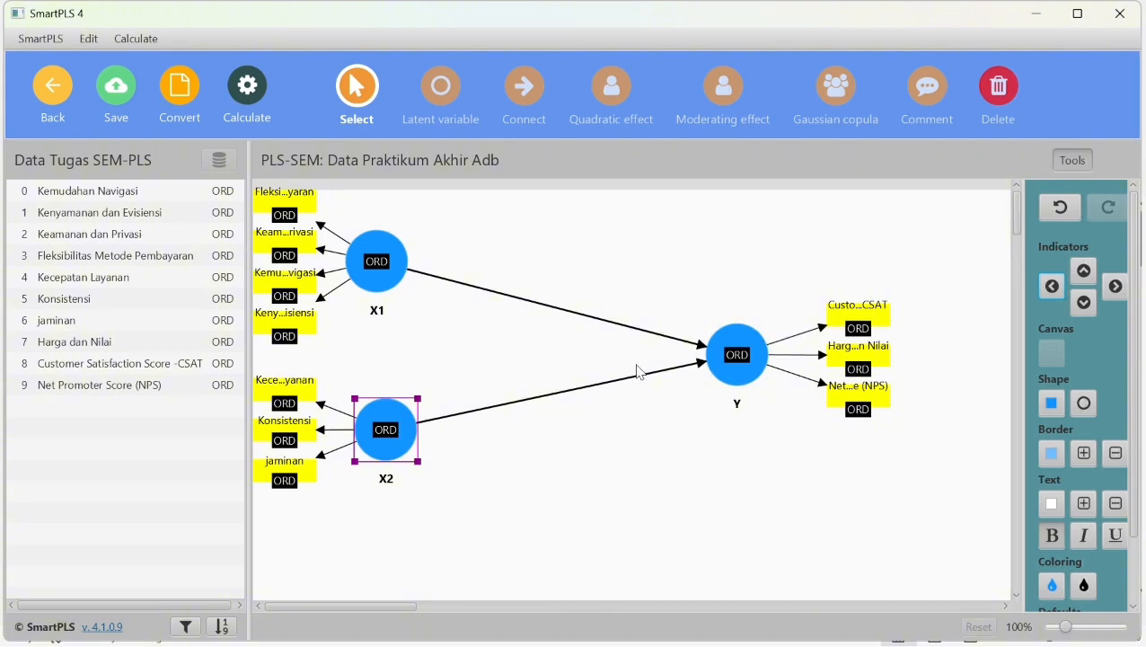
# - Spread out the model by shifting Y slightly right and down, and moving X1 and X2 right with more vertical space between them
pyautogui.moveTo(733, 358); pyautogui.dragTo(796, 384)
pyautogui.moveTo(393, 269); pyautogui.dragTo(532, 292)
pyautogui.moveTo(404, 414); pyautogui.dragTo(532, 501)
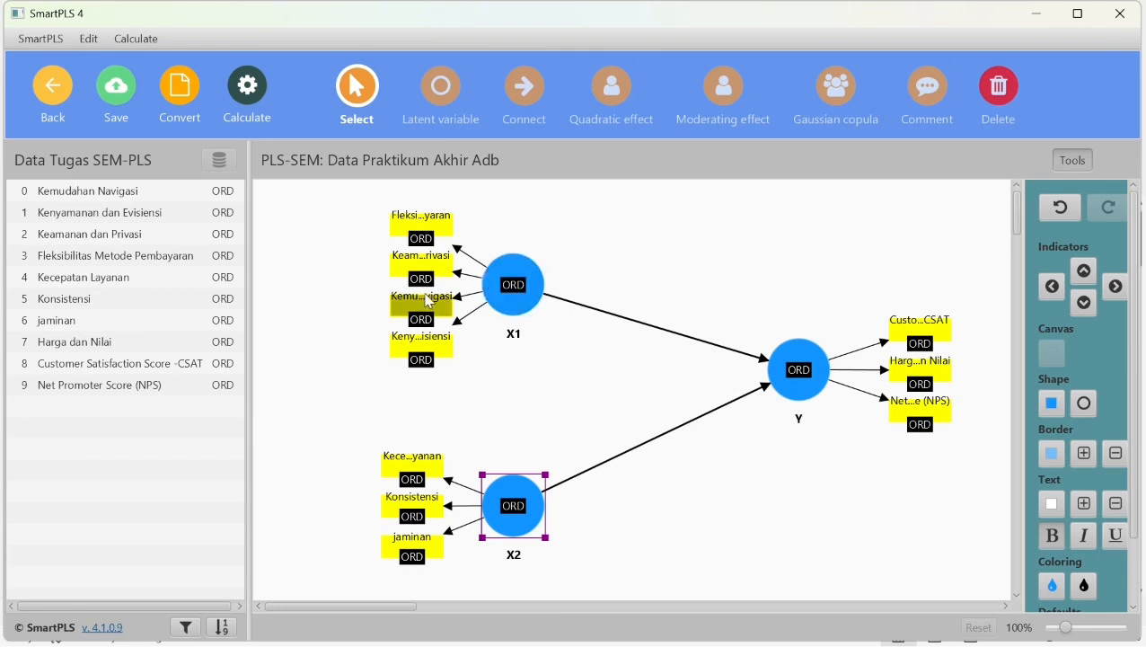
# - Run the PLS-SEM algorithm with Path weighting, Standardized results and Default initial weight, and open the report
pyautogui.click(260, 87)
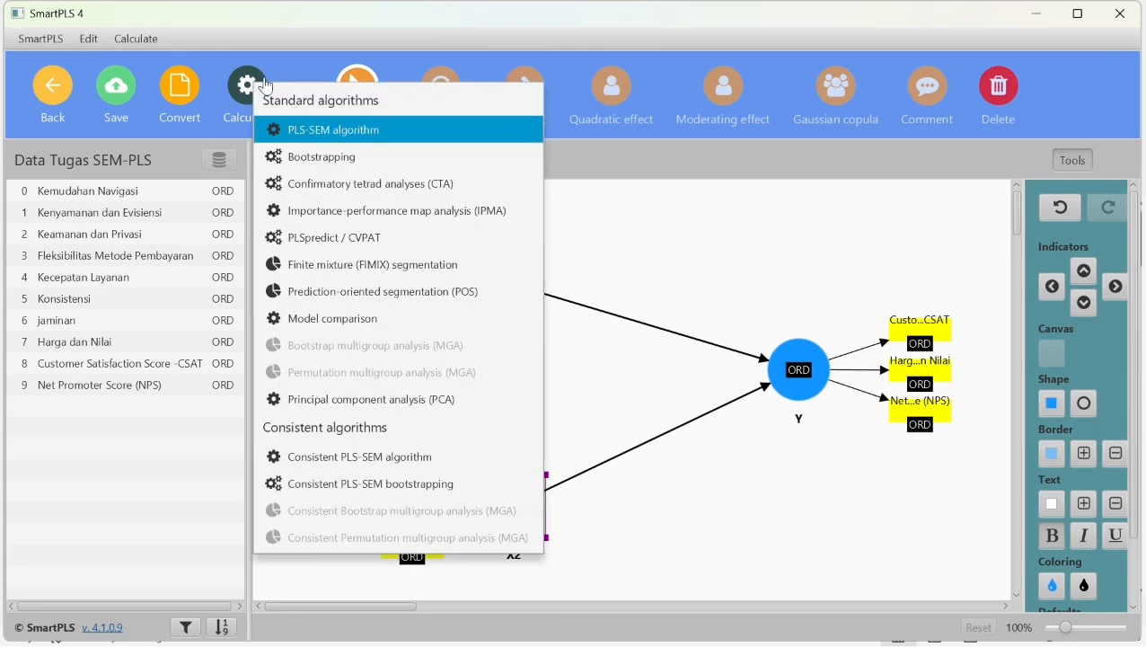
pyautogui.click(359, 134)
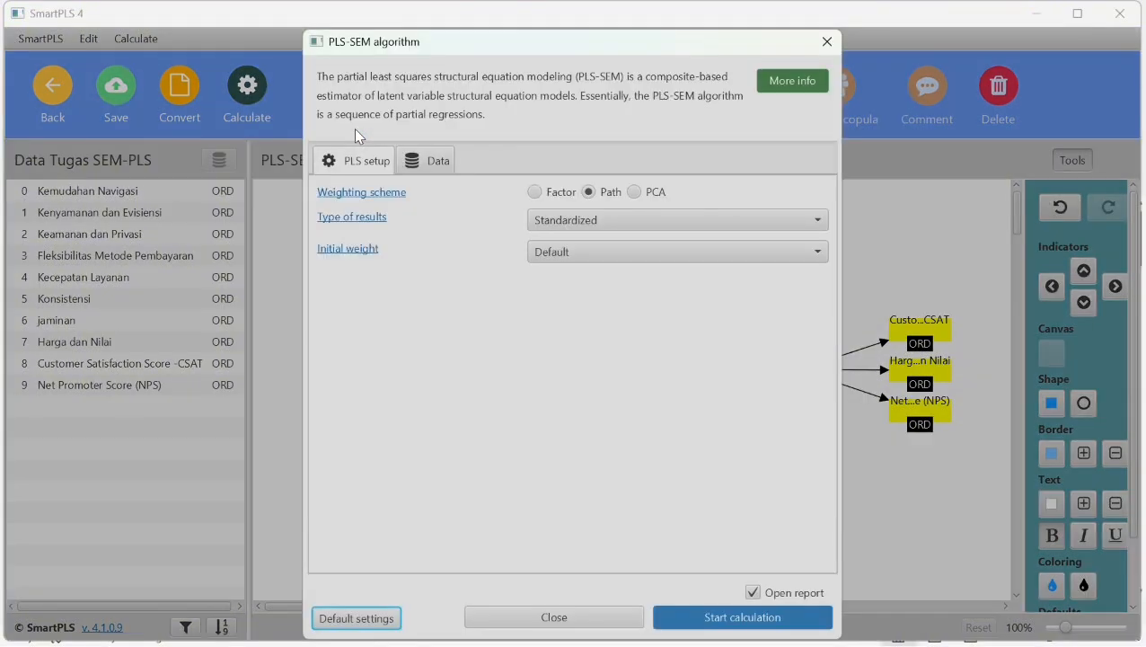
pyautogui.click(768, 620)
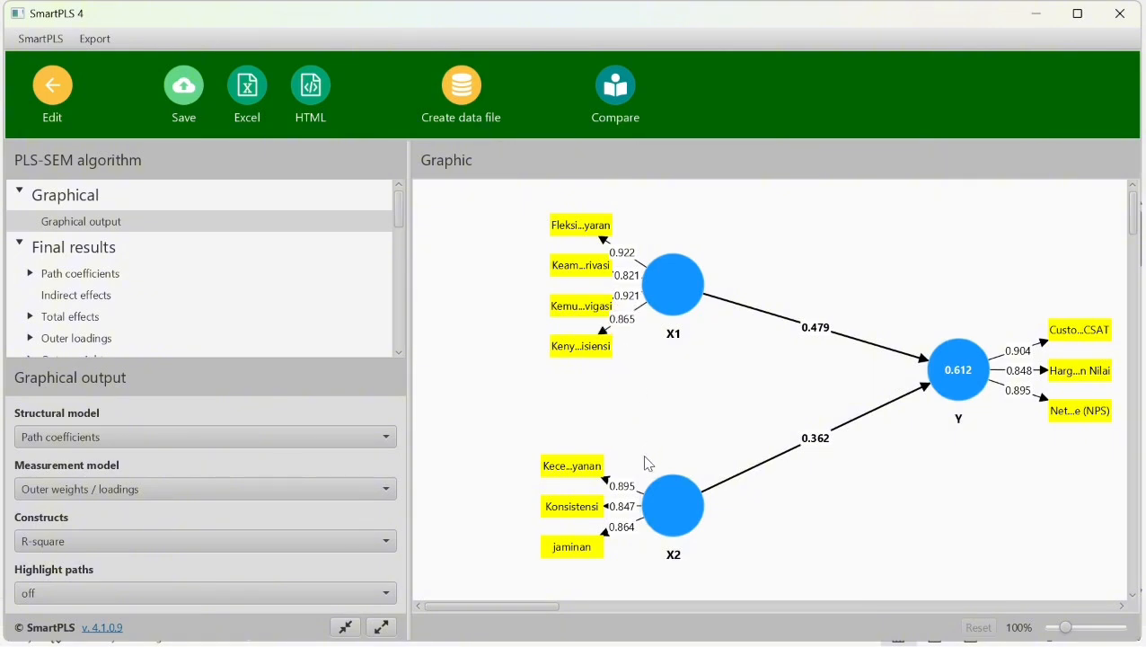
# - Review the outer loadings matrix and the construct reliability and validity overview in the PLS-SEM report
pyautogui.moveTo(658, 270)
pyautogui.scroll(-2, 143, 244)
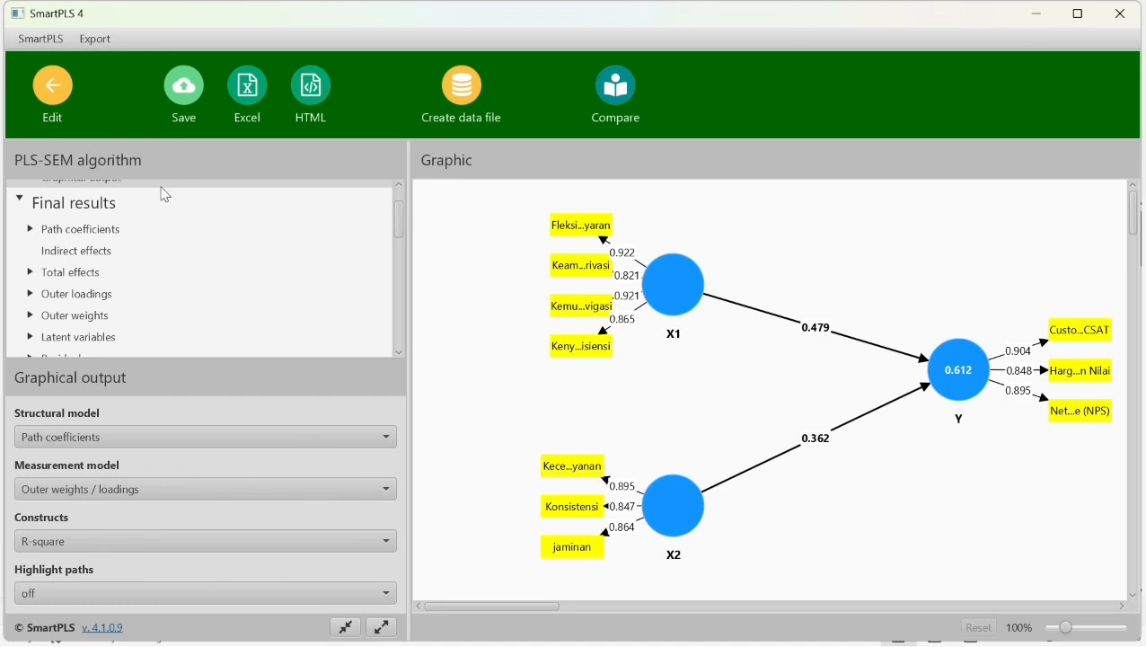
pyautogui.click(88, 296)
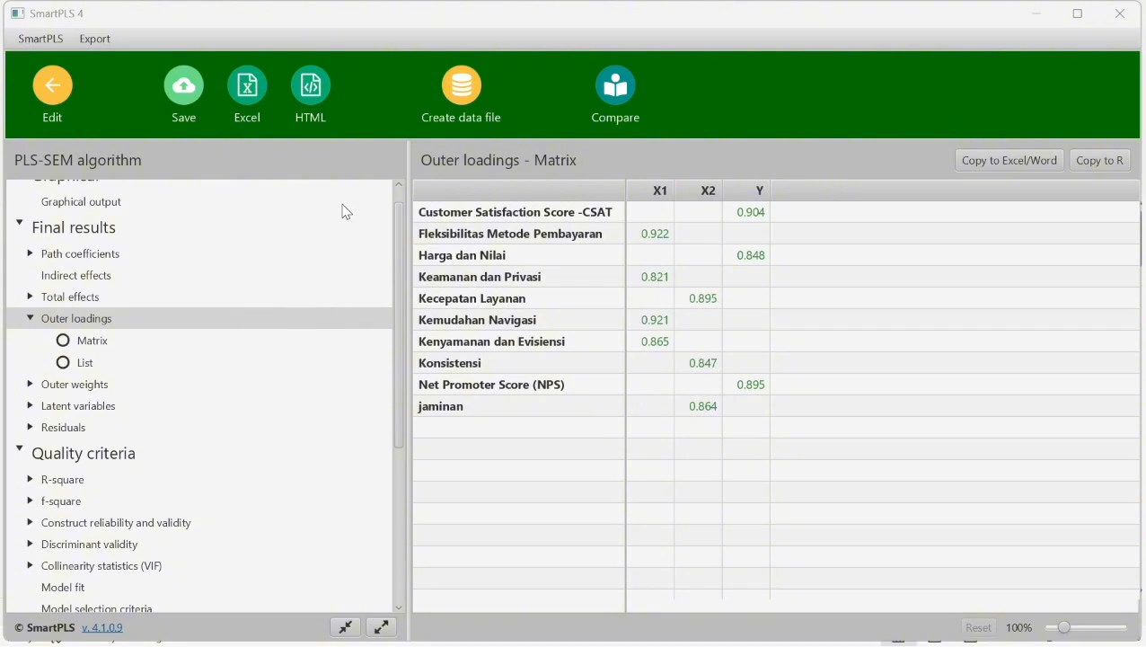
pyautogui.click(163, 526)
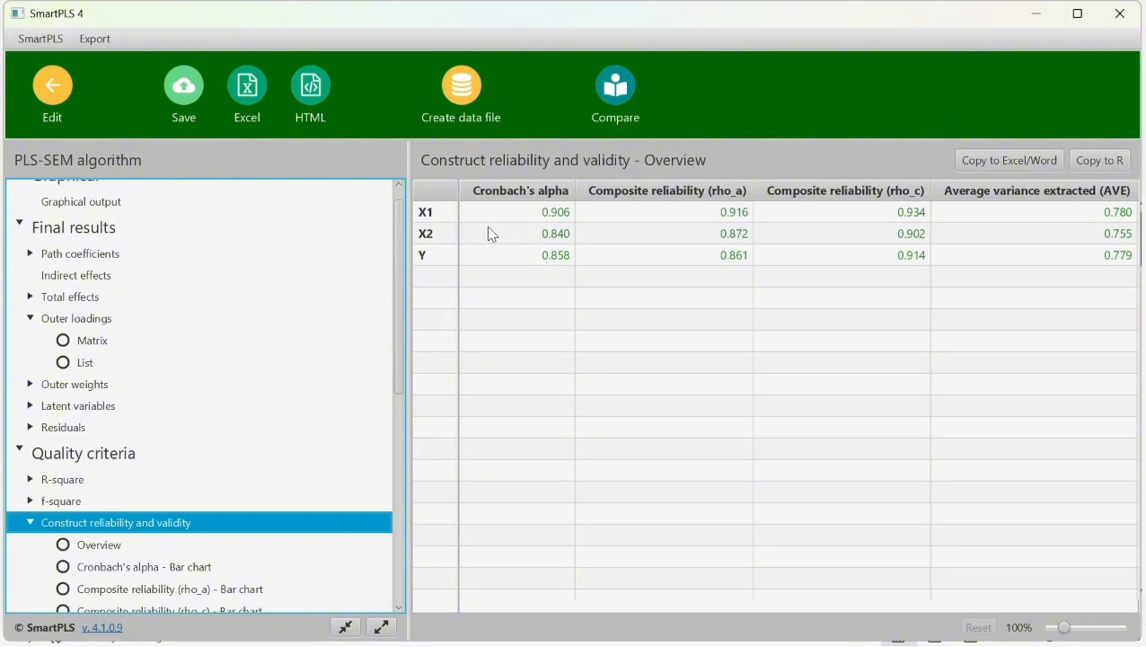
pyautogui.click(469, 25)
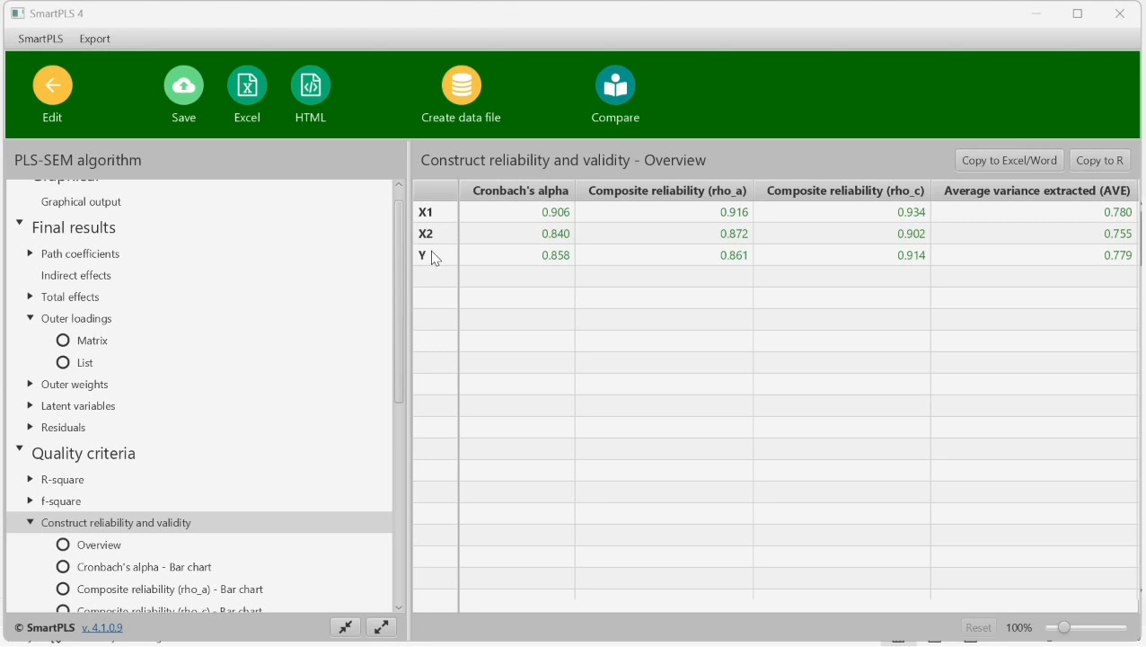
# - Examine discriminant validity in the report using the heterotrait-monotrait ratio (HTMT) matrix and the Fornell-Larcker criterion
pyautogui.scroll(-1, 273, 321)
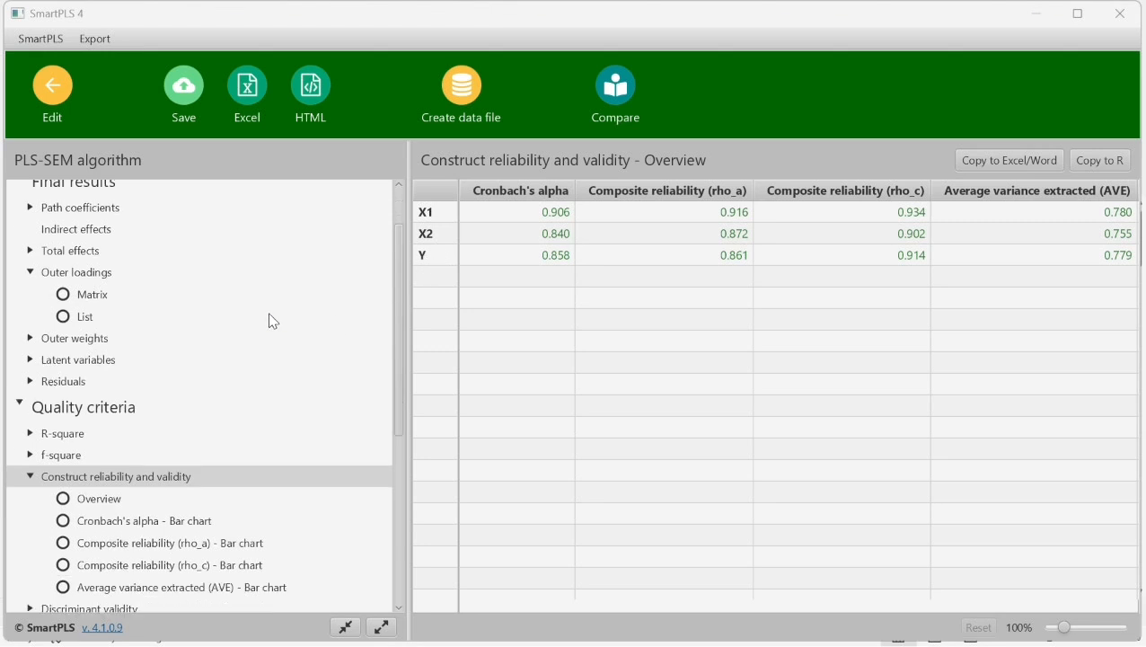
pyautogui.scroll(-4, 274, 323)
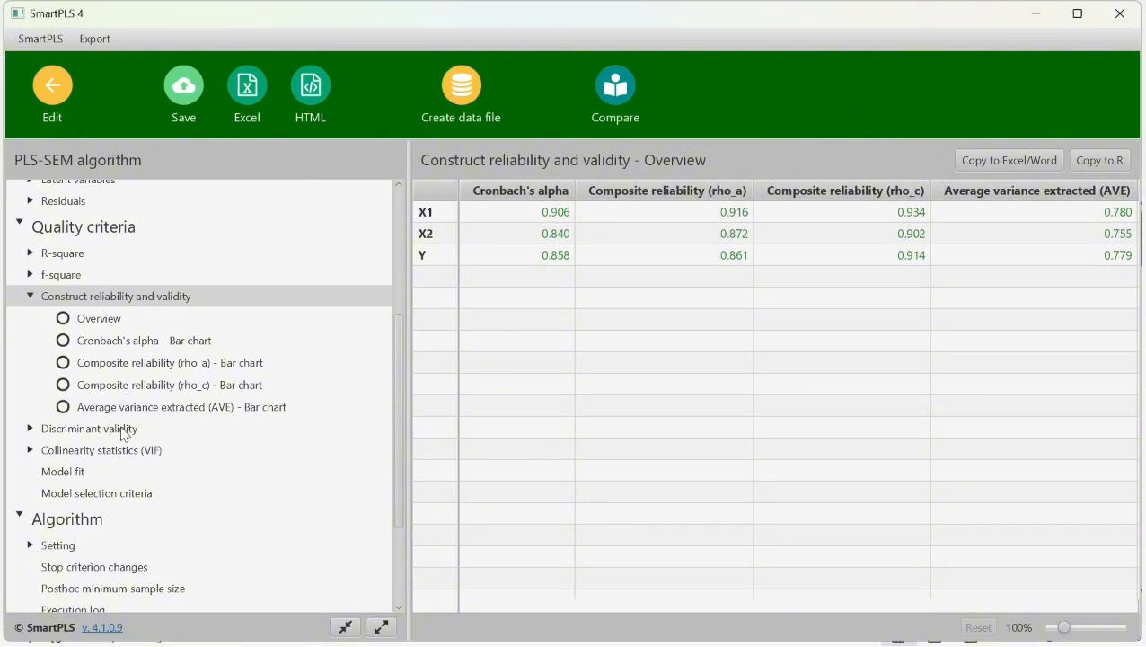
pyautogui.click(125, 430)
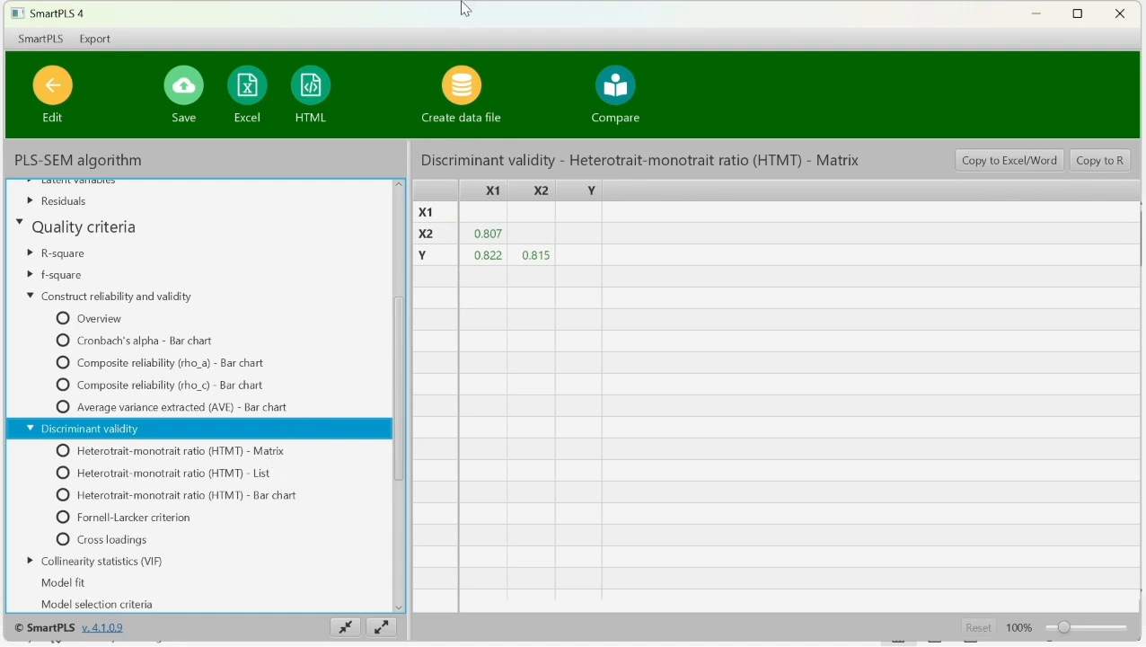
pyautogui.press('Down')
pyautogui.press('Down')
pyautogui.press('Down')
pyautogui.press('Down')
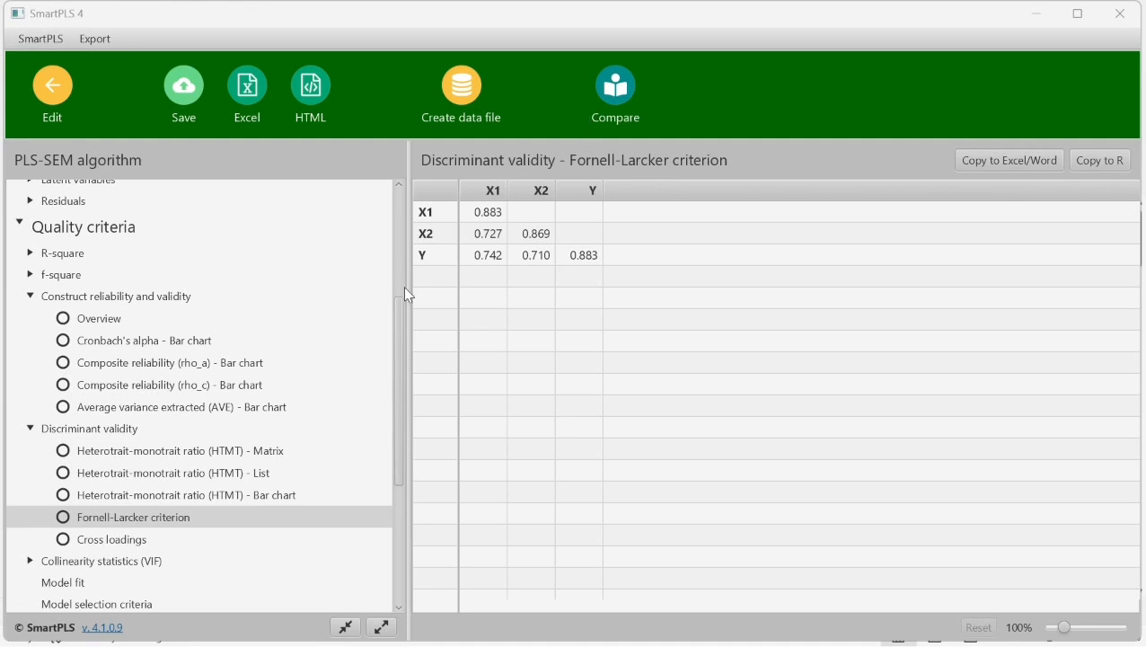
pyautogui.click(251, 455)
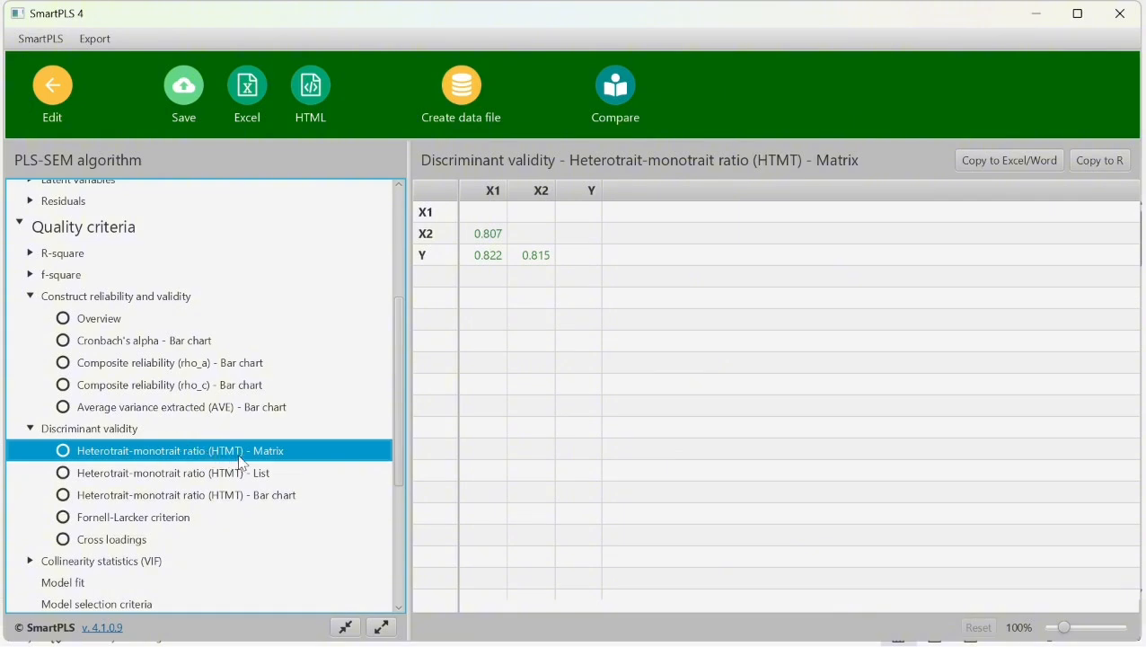
pyautogui.click(190, 515)
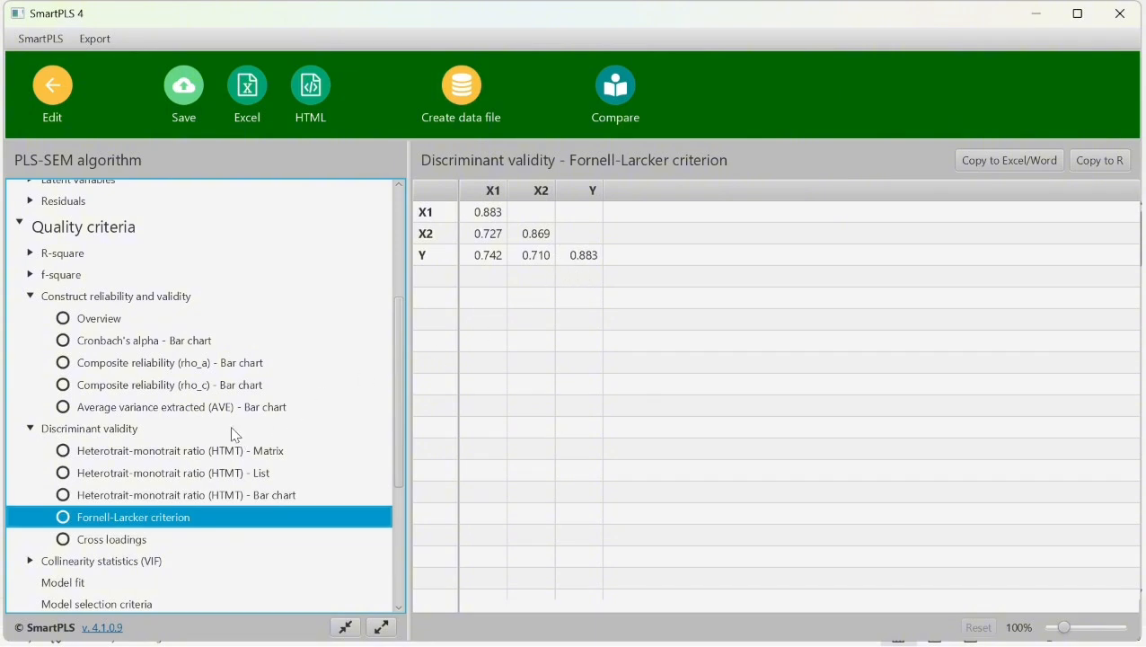
pyautogui.click(476, 35)
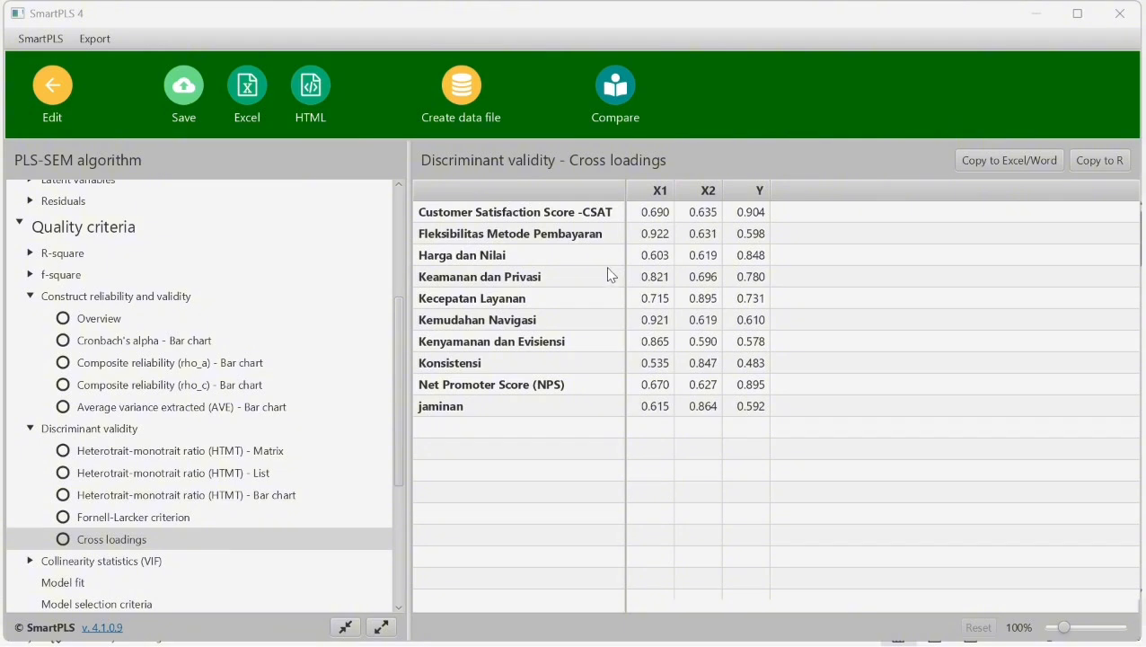
# - Examine the cross loadings table, highlighting the X1 values from Customer Satisfaction Score -CSAT through Keamanan dan Privasi
pyautogui.click(647, 218)
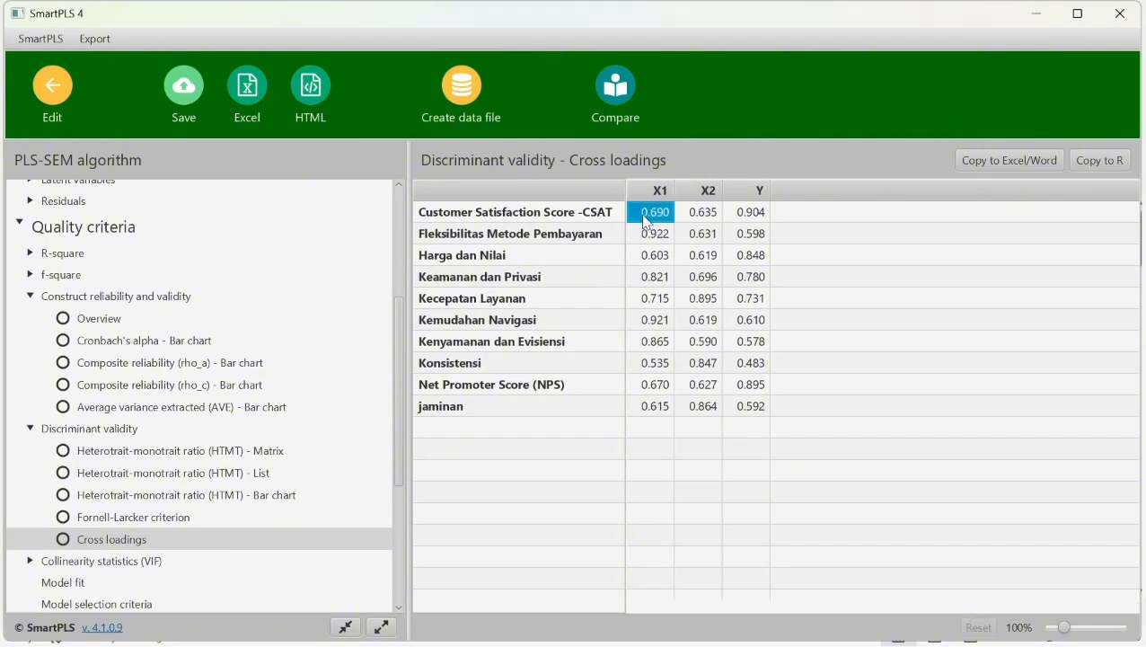
pyautogui.hotkey('shift', 'Down')
pyautogui.hotkey('shift', 'Down')
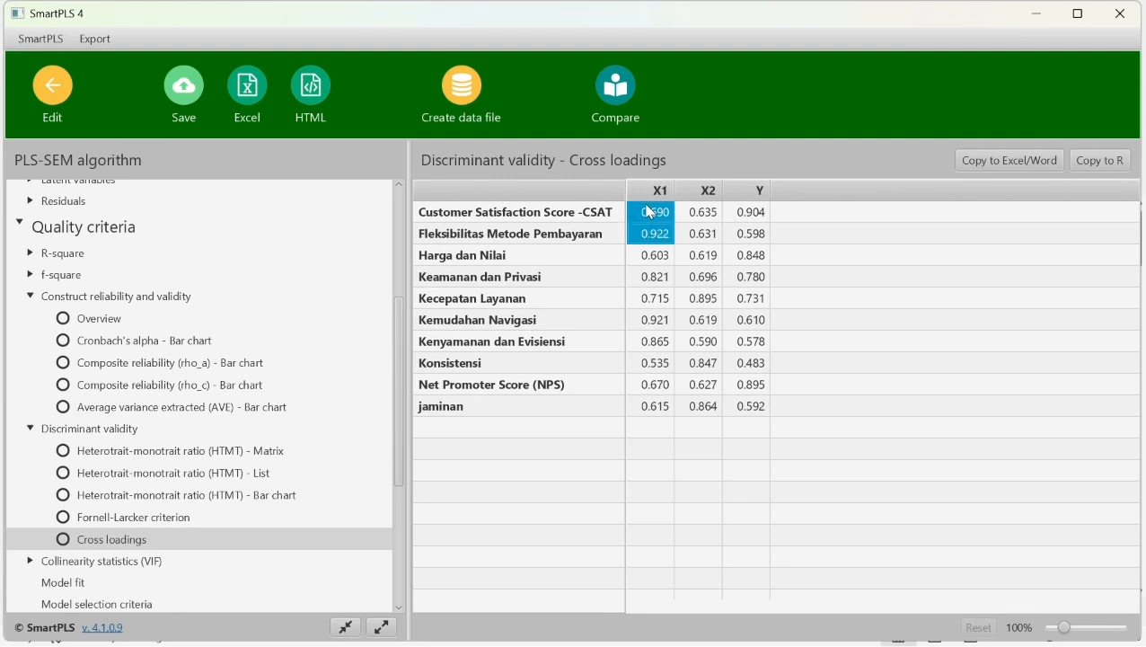
pyautogui.hotkey('shift', 'Down')
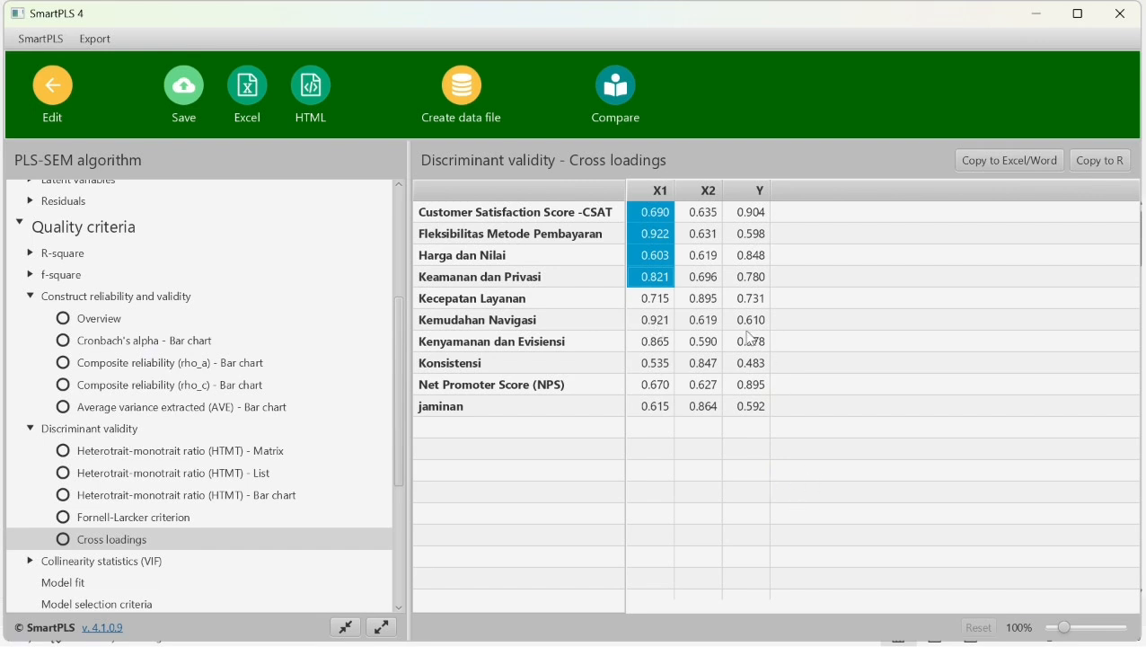
# - Highlight cross loadings for X2 from Kecepatan Layanan through Kenyamanan dan Evisiensi and for Y from Konsistensi through jaminan
pyautogui.click(702, 302)
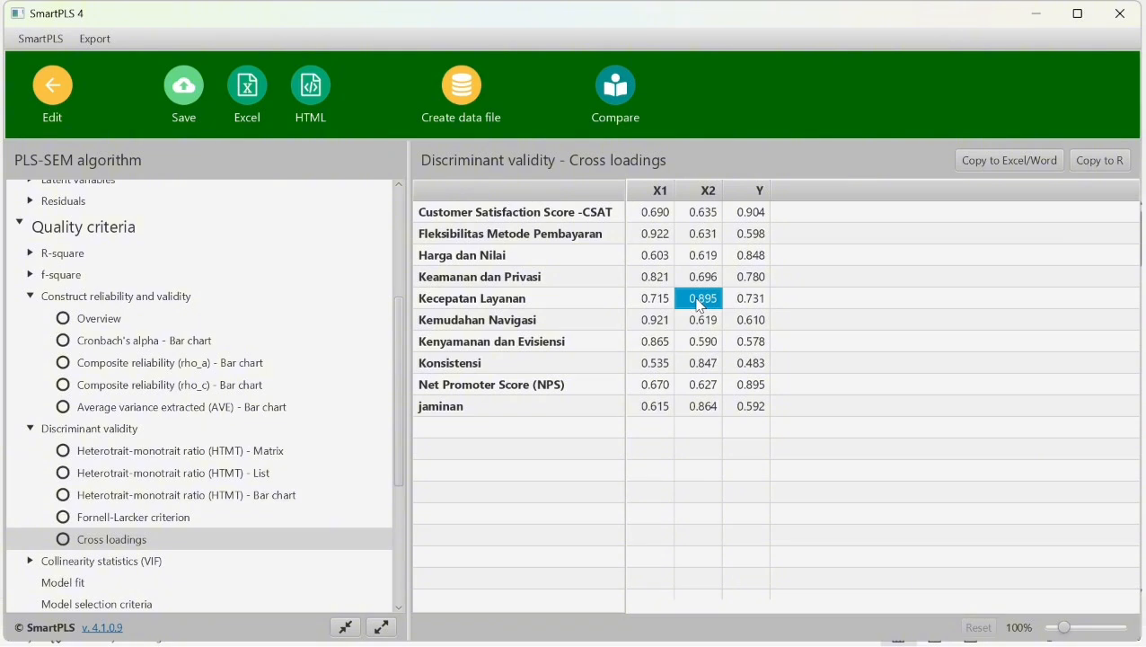
pyautogui.hotkey('shift', 'Down')
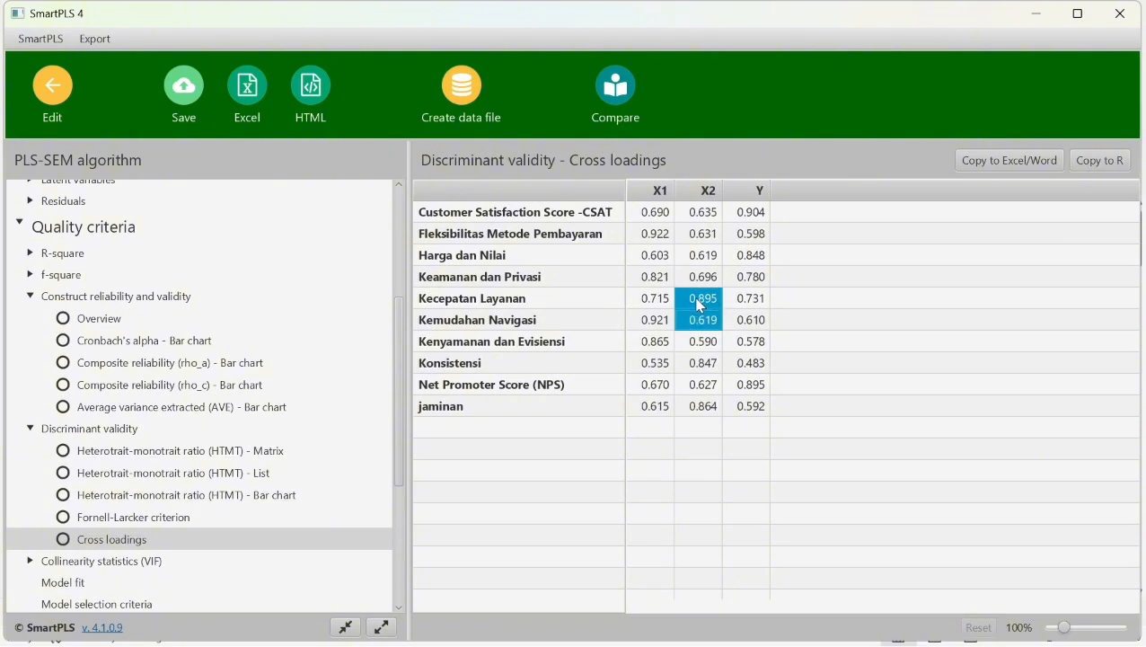
pyautogui.hotkey('shift', 'Down')
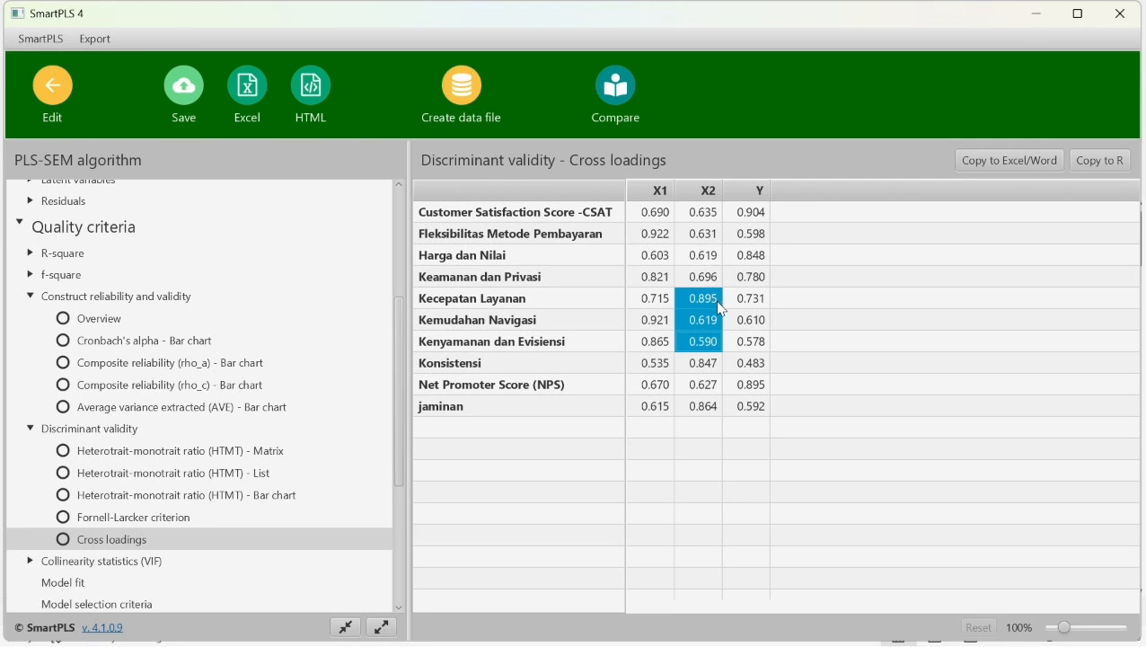
pyautogui.click(749, 368)
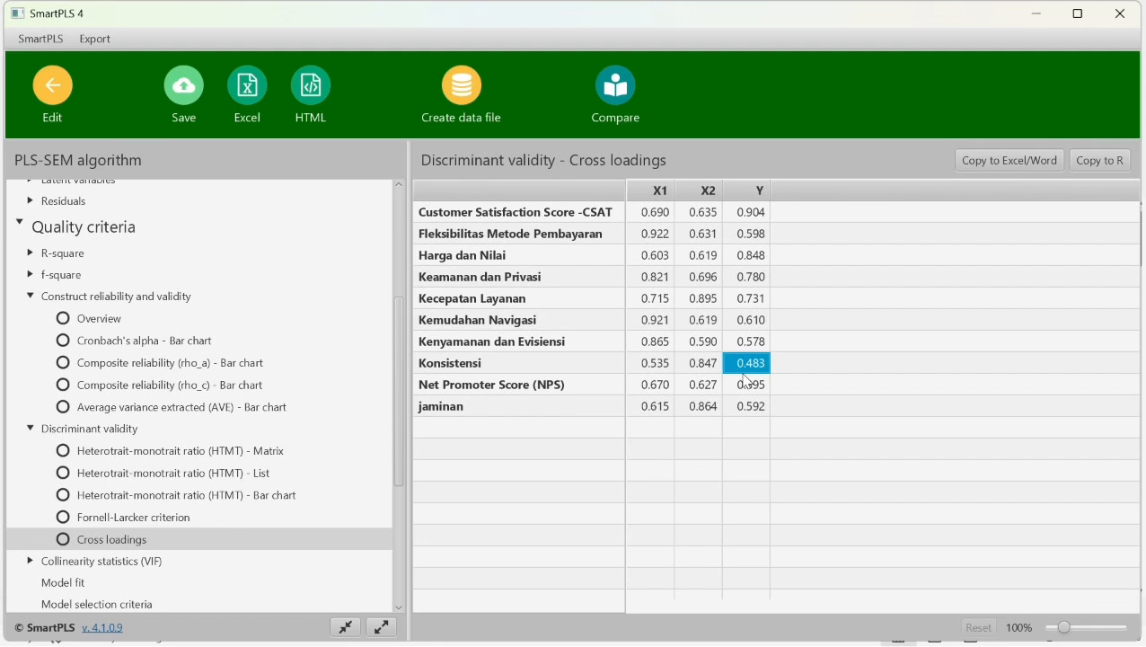
pyautogui.hotkey('shift', 'Down')
pyautogui.hotkey('shift', 'Down')
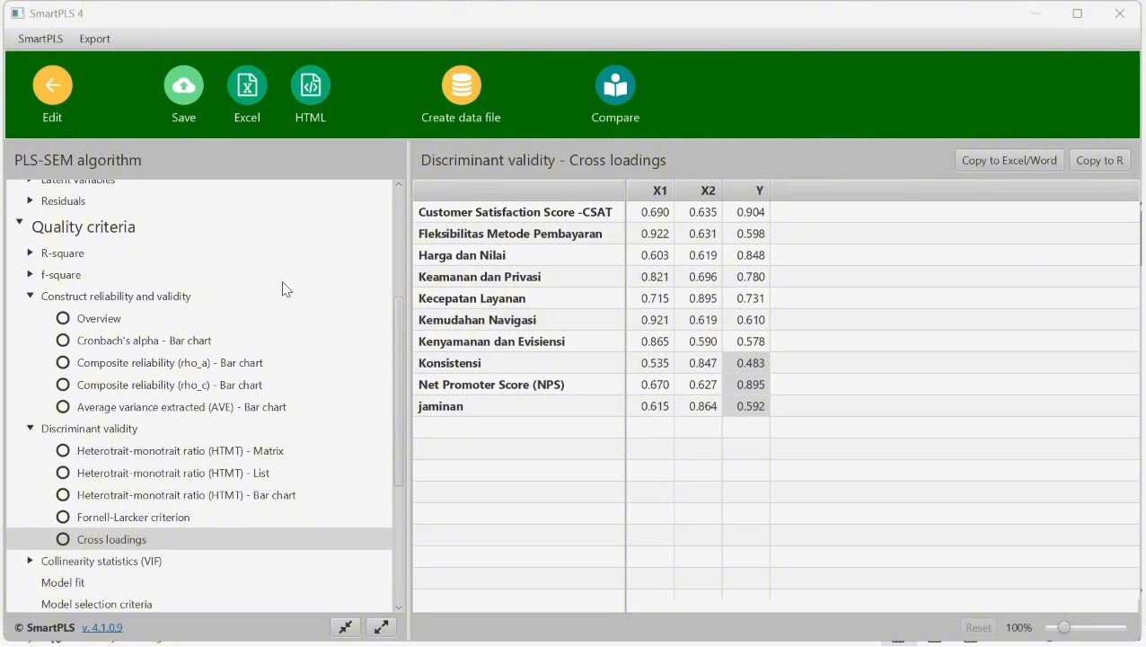
# - Examine the collinearity statistics (VIF) in the report, covering the outer model list and the inner model matrix
pyautogui.scroll(-1, 280, 311)
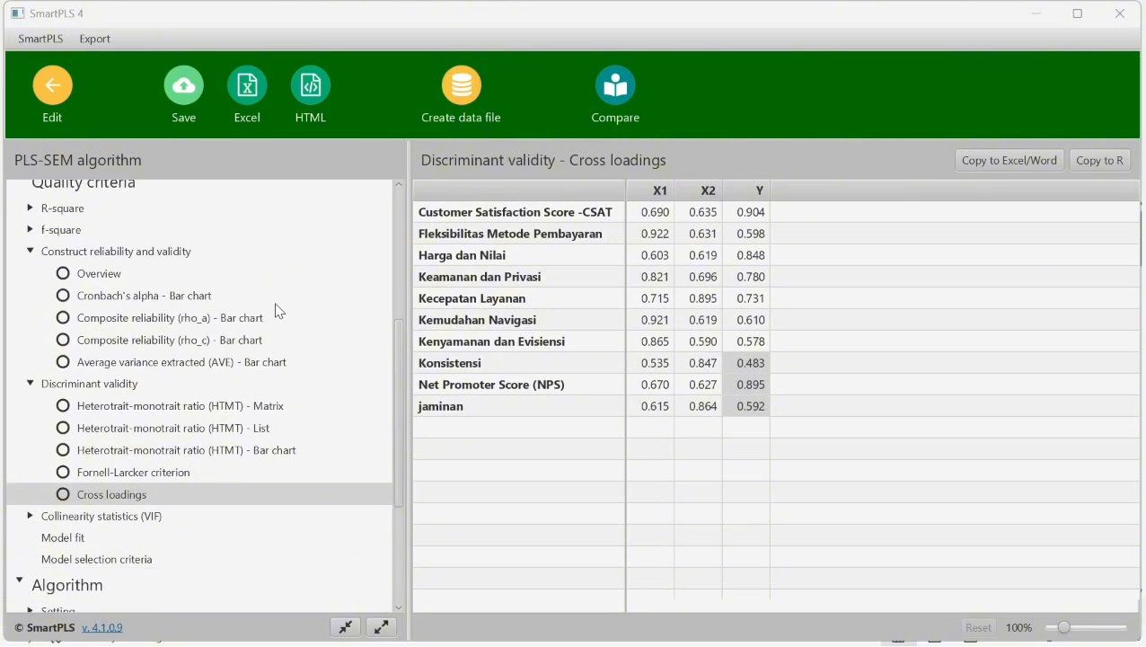
pyautogui.scroll(-2, 279, 311)
pyautogui.scroll(-1, 280, 311)
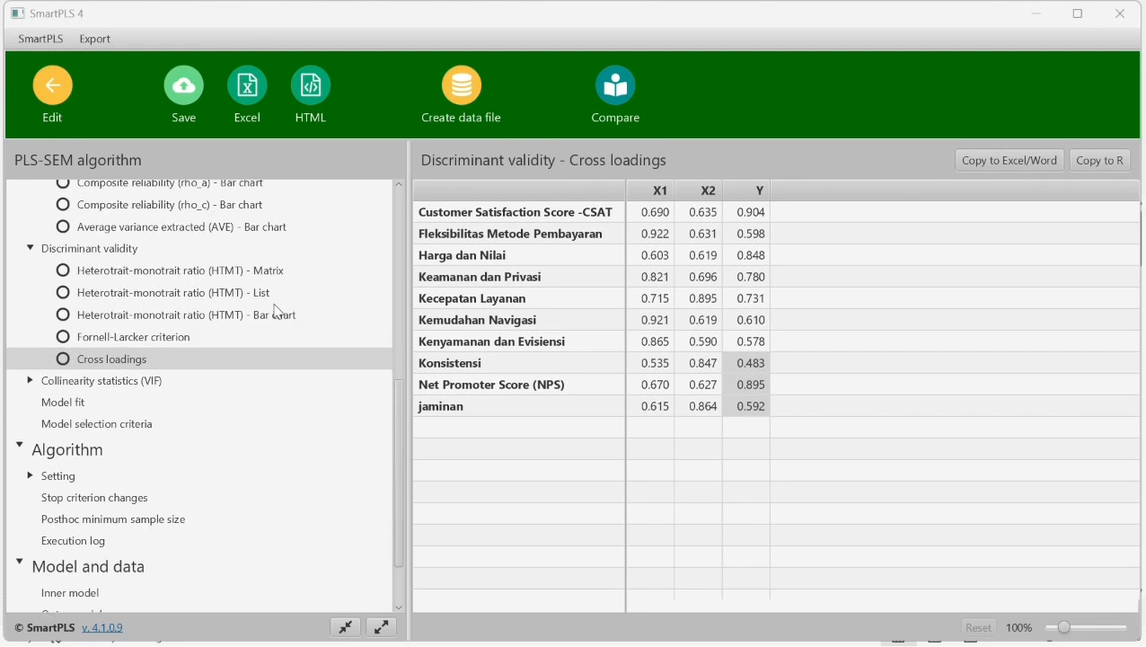
pyautogui.scroll(-2, 279, 311)
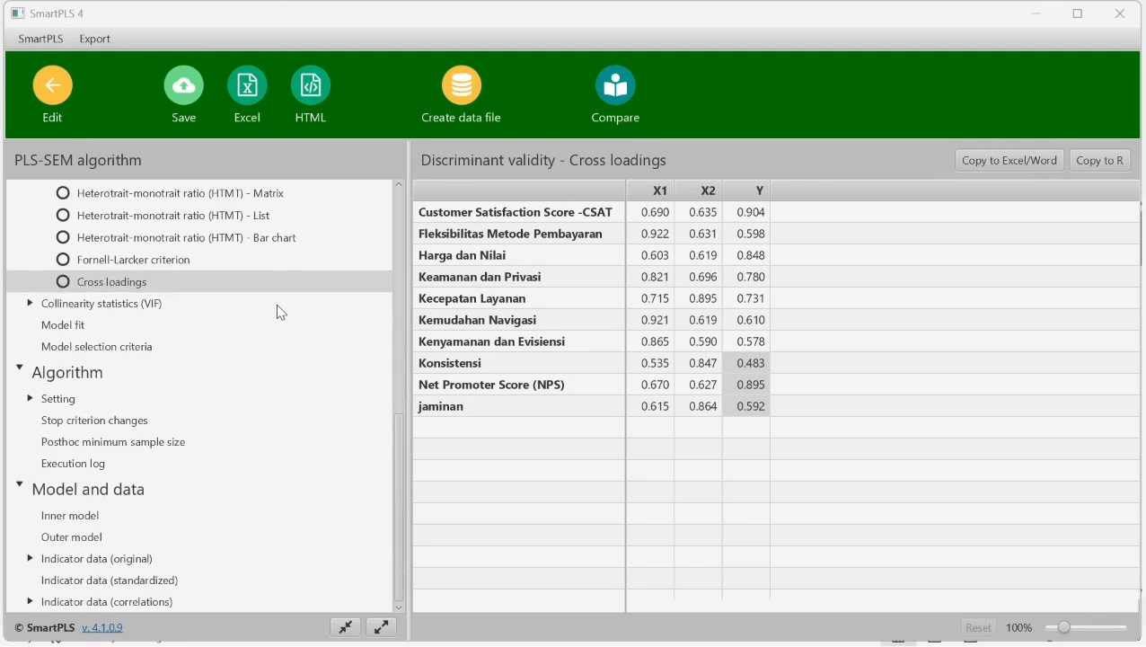
pyautogui.scroll(2, 280, 312)
pyautogui.scroll(-1, 281, 314)
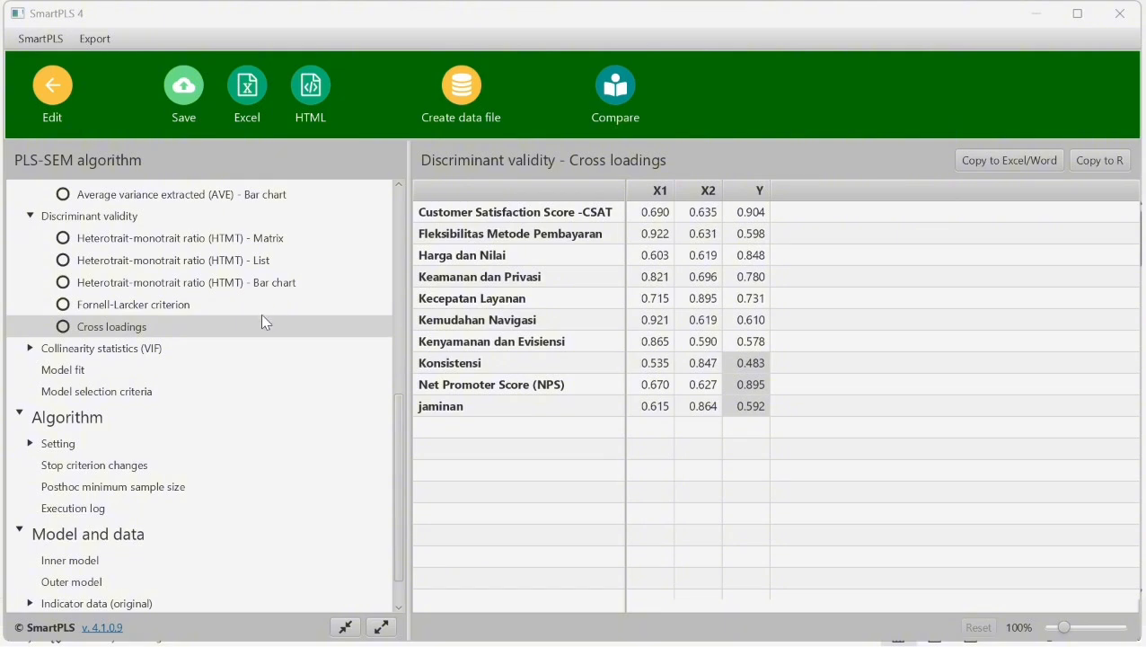
pyautogui.click(135, 347)
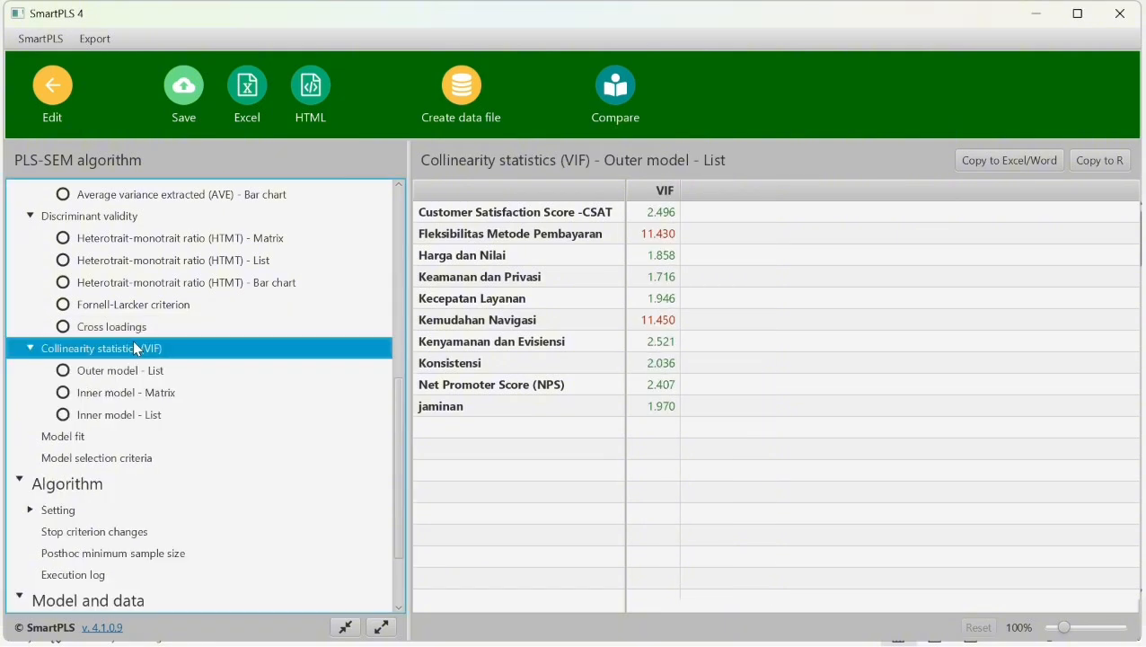
pyautogui.click(178, 393)
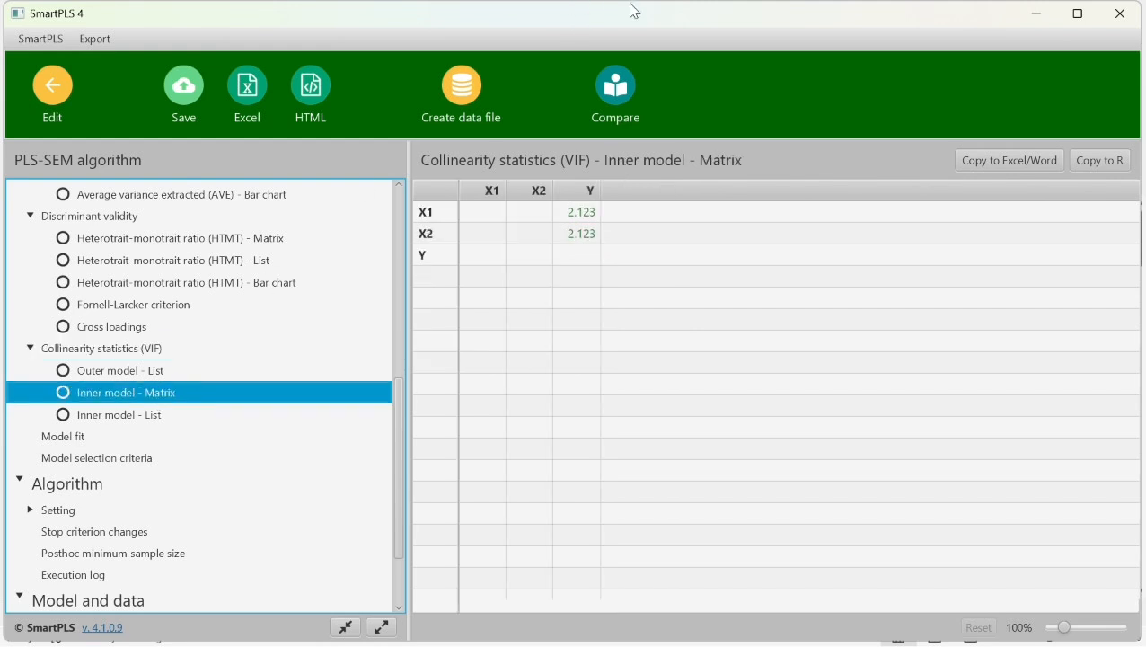
pyautogui.click(606, 38)
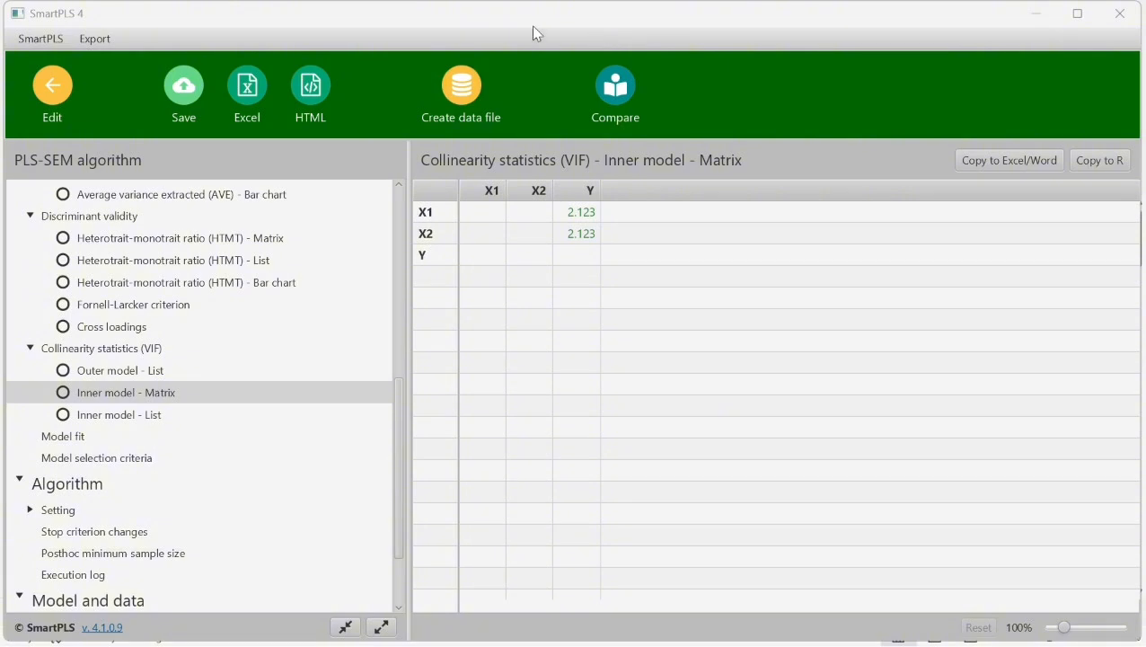
# - Review the R-square overview, then the f-square matrix and bar chart under the quality criteria
pyautogui.press('Down')
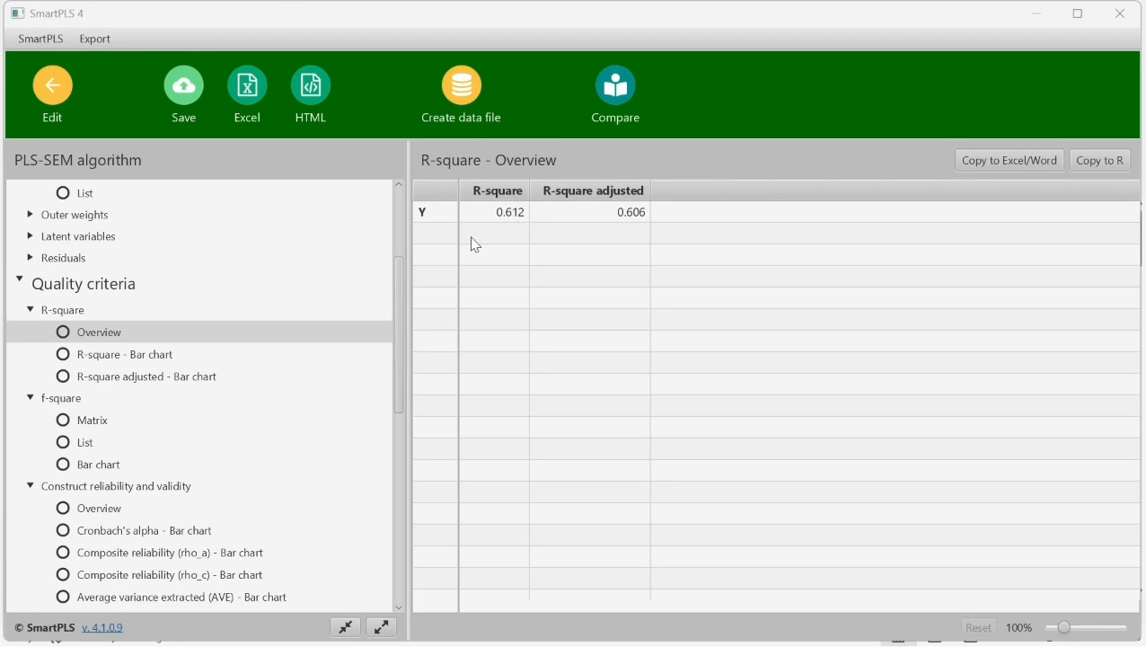
pyautogui.click(95, 423)
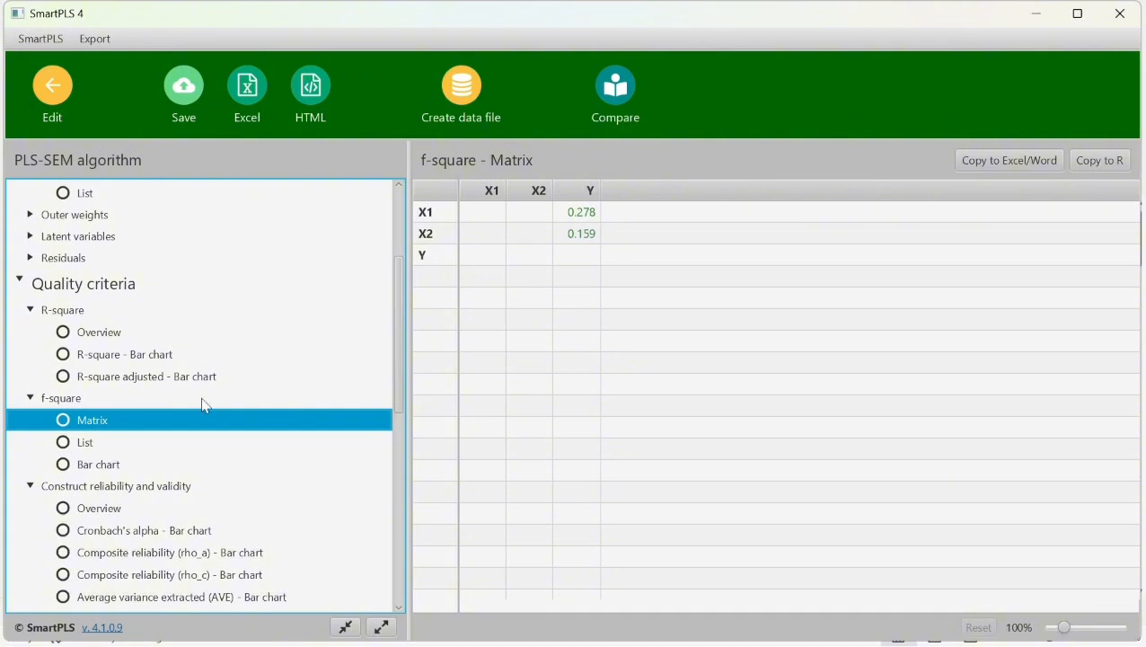
pyautogui.click(101, 471)
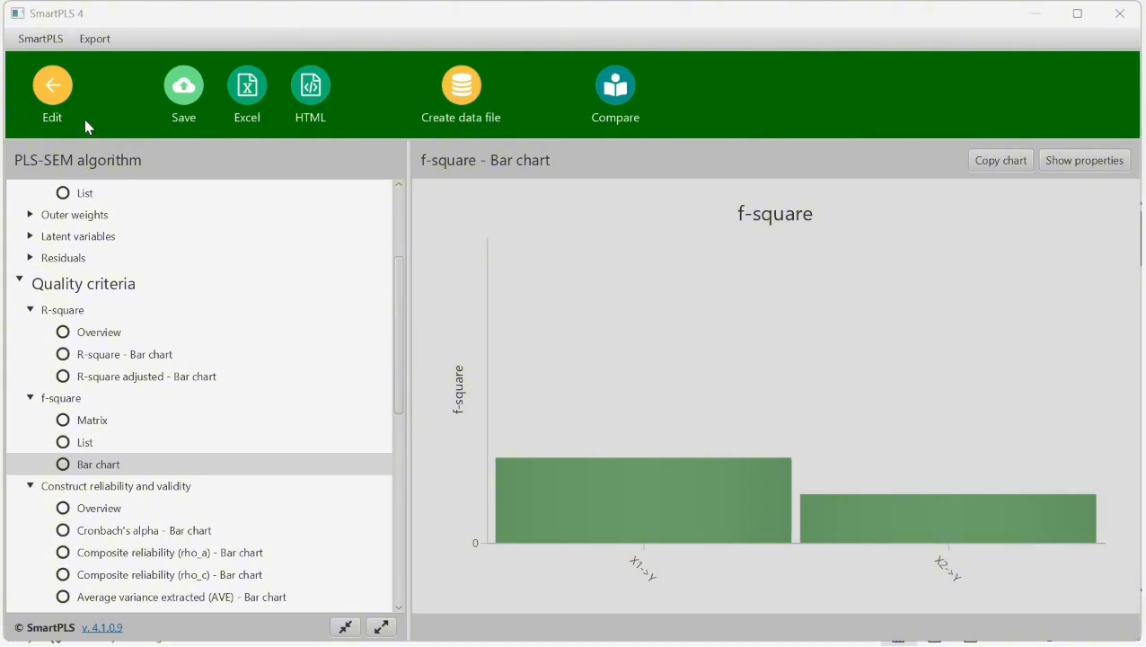
# - Return to the model and run Bootstrapping with 5000 subsamples, Percentile bootstrap, two-tailed test, 0.05 significance and Fixed seed, opening the report
pyautogui.click(61, 109)
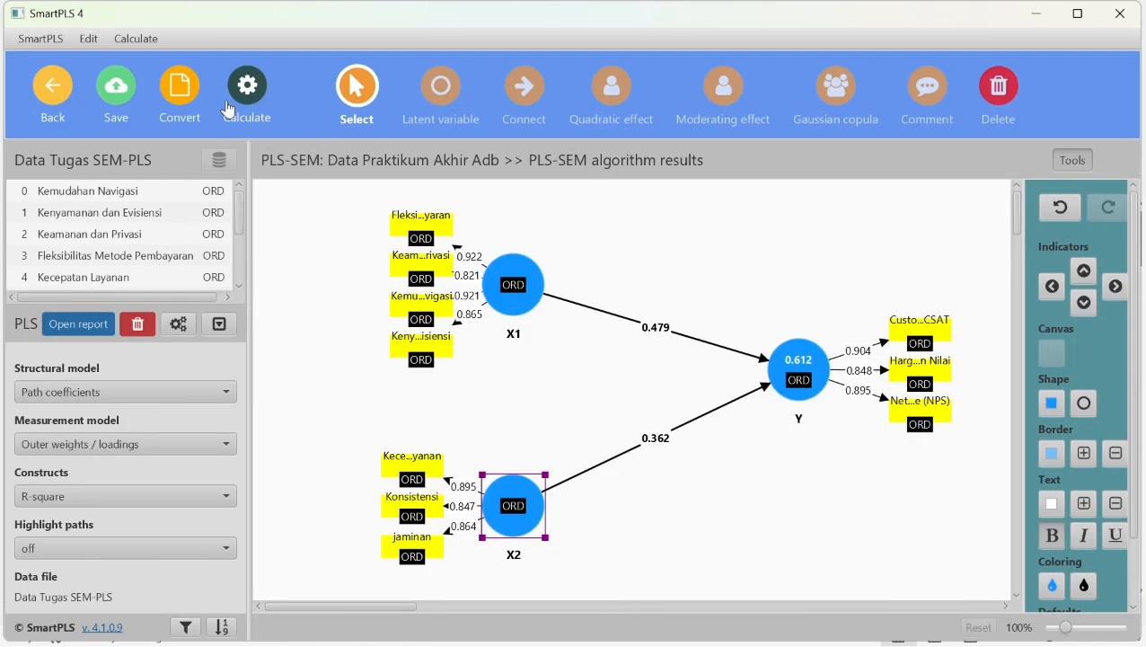
pyautogui.click(256, 102)
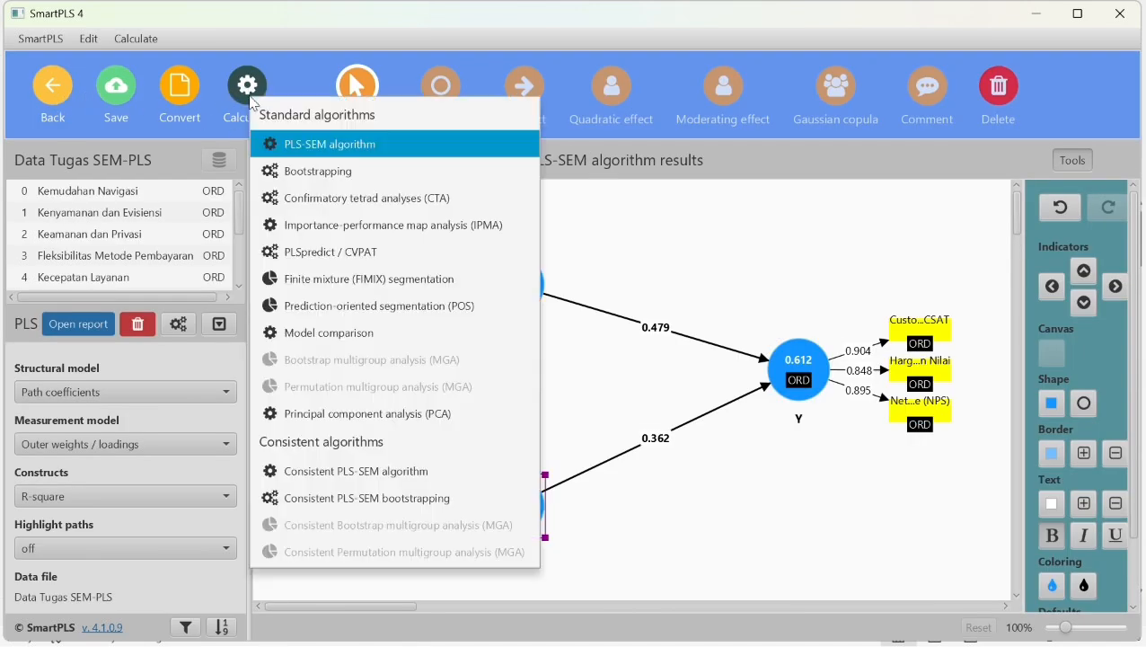
pyautogui.click(360, 170)
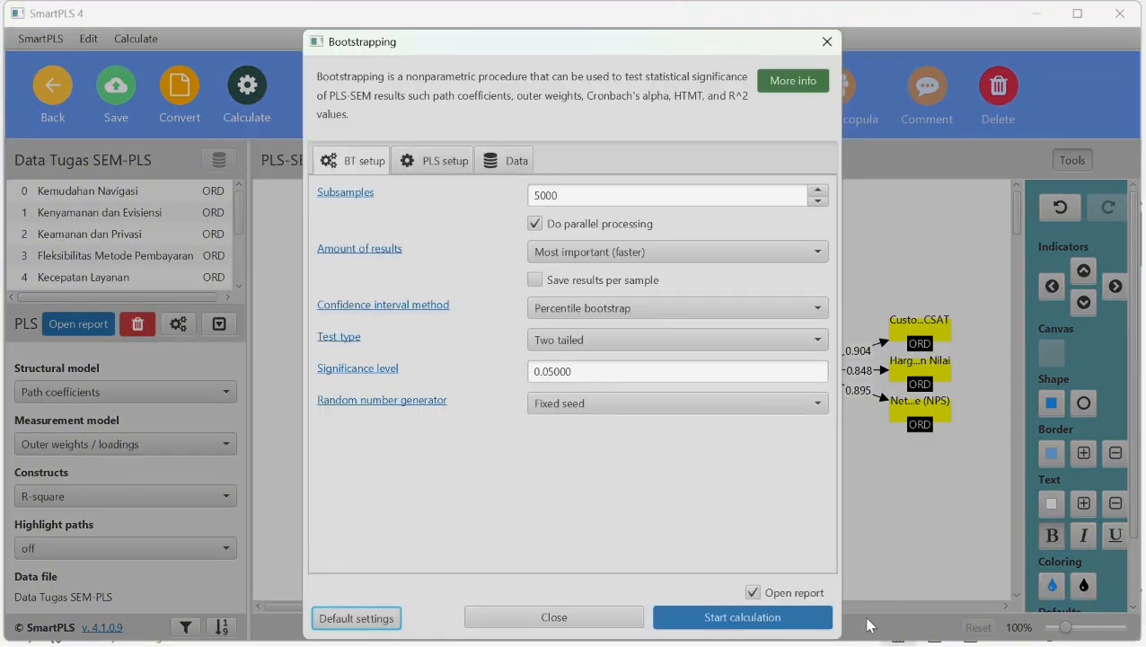
pyautogui.click(731, 622)
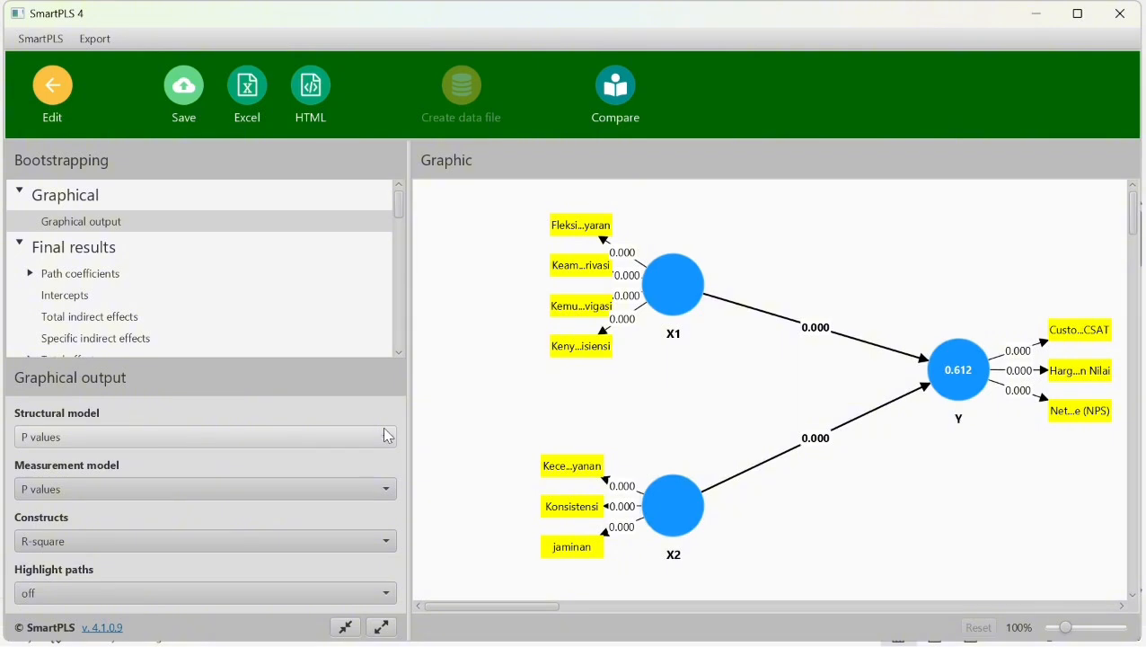
# - Set the bootstrapping graphic to show path coefficients and p values for the structural model, and outer weights/loadings and p values for the measurement model
pyautogui.moveTo(1012, 640); pyautogui.dragTo(1018, 645)
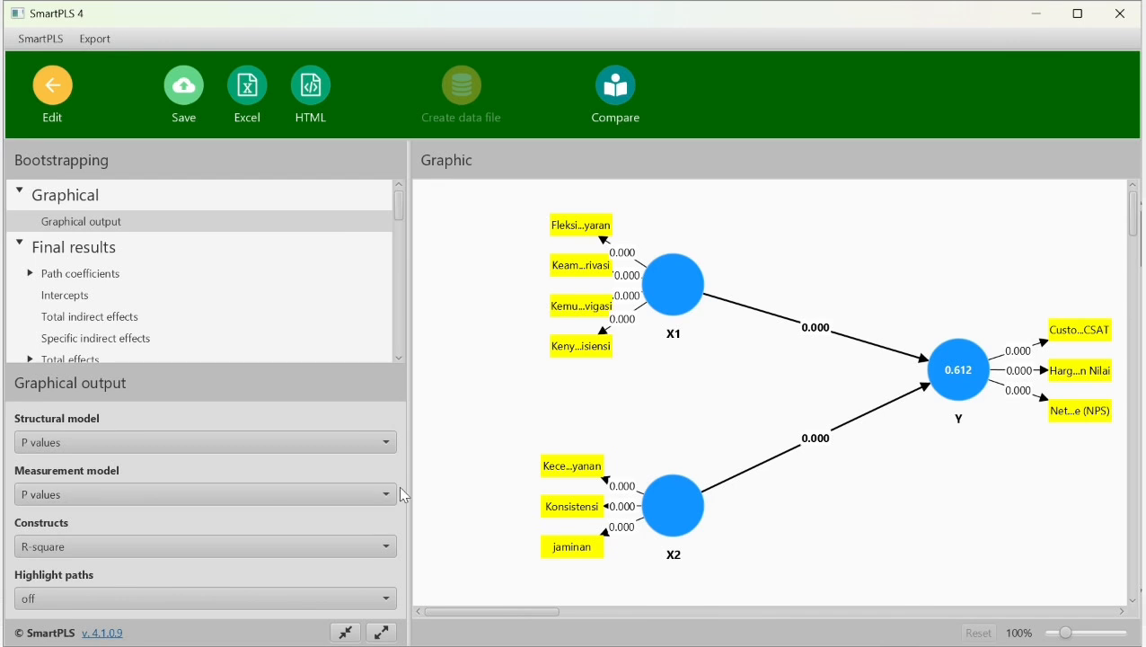
pyautogui.click(380, 440)
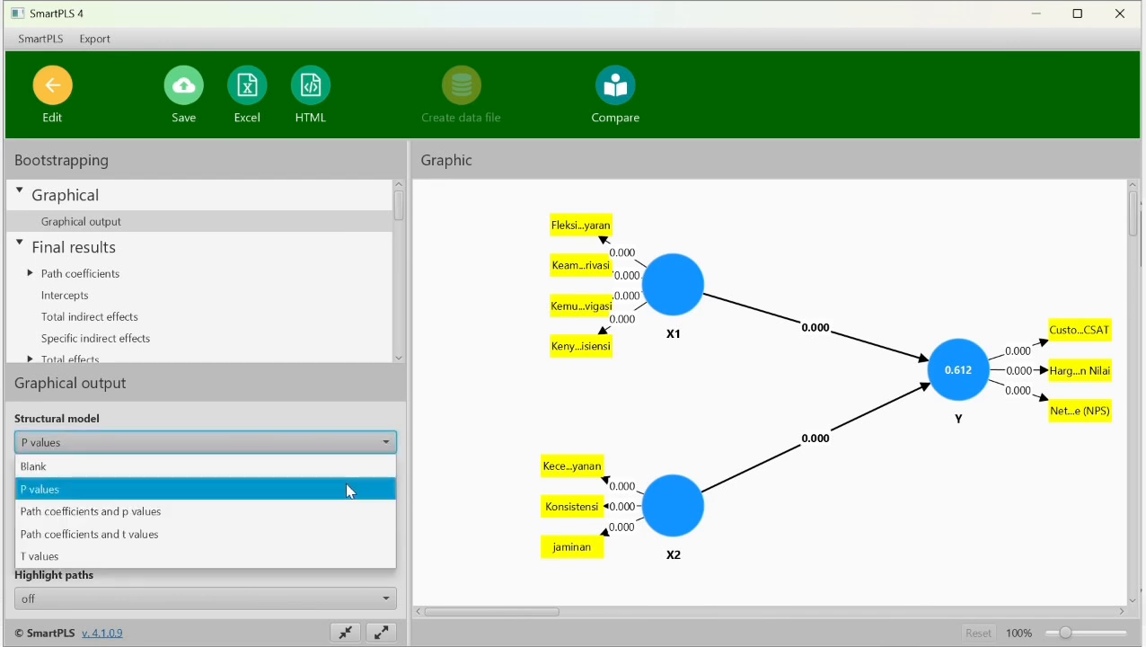
pyautogui.click(374, 511)
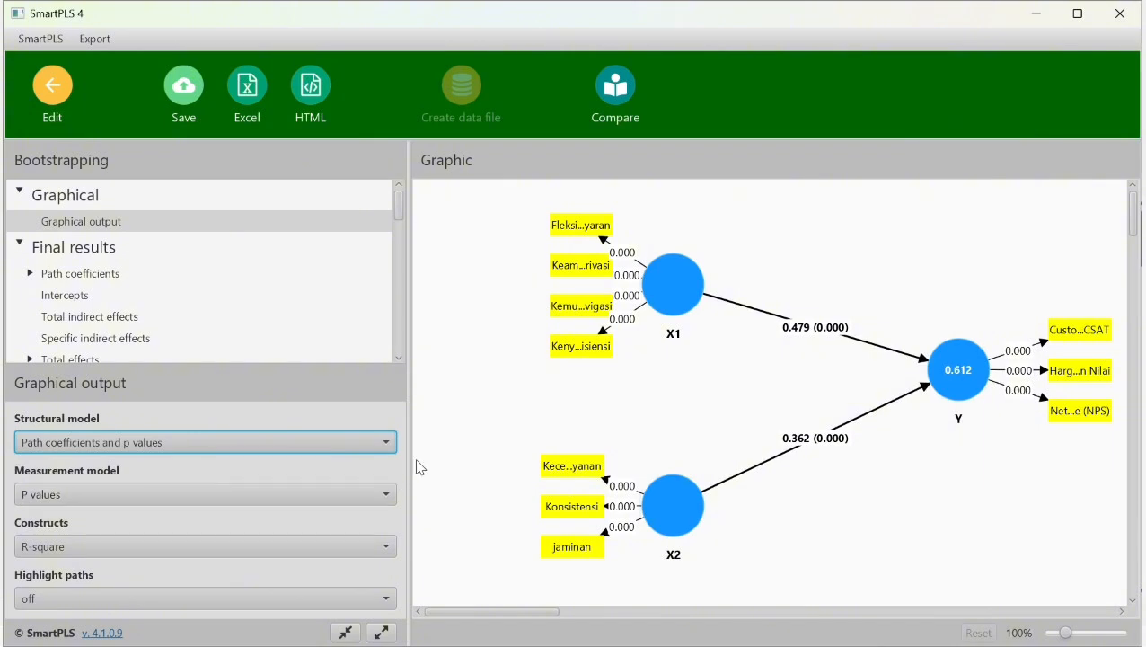
pyautogui.click(357, 496)
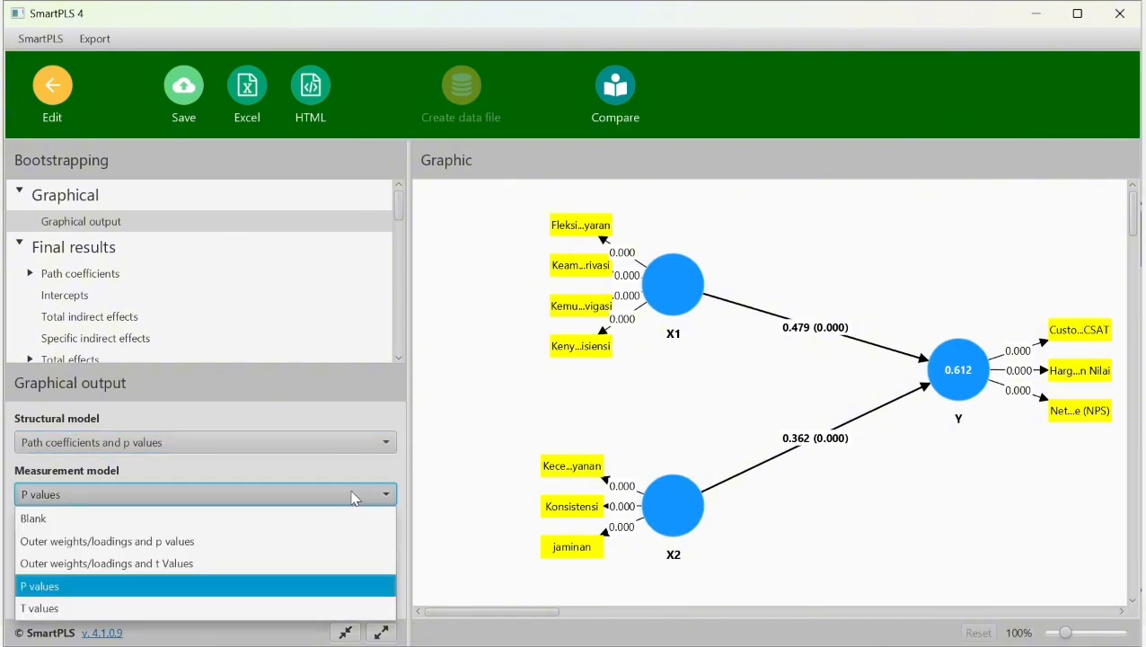
pyautogui.click(305, 542)
pyautogui.click(308, 541)
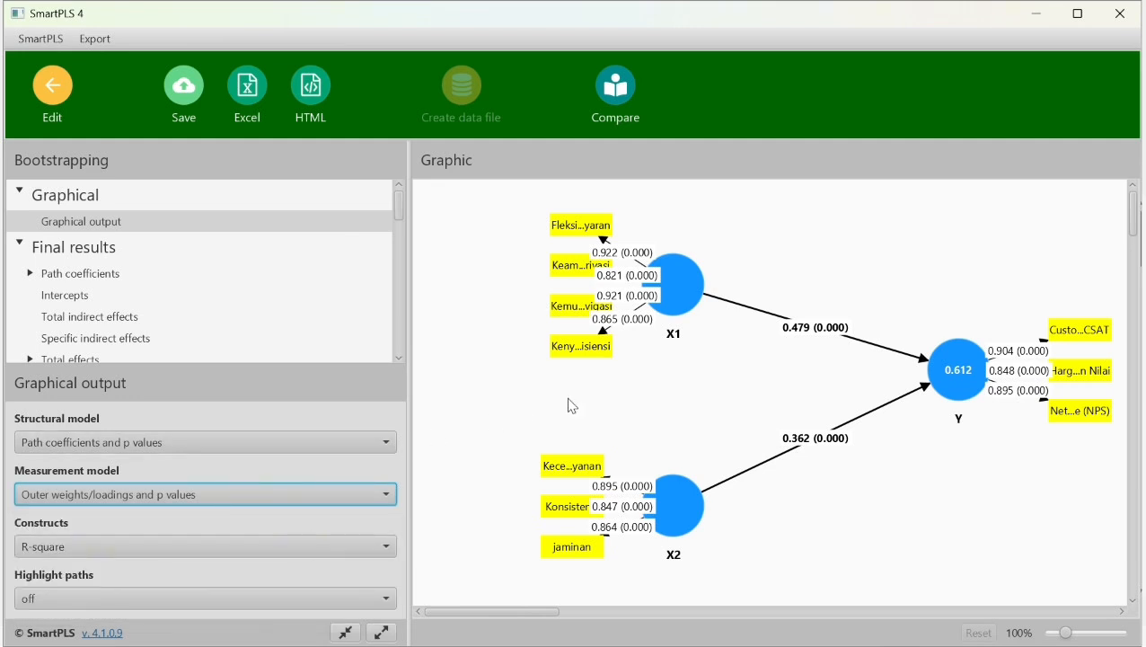
pyautogui.click(599, 31)
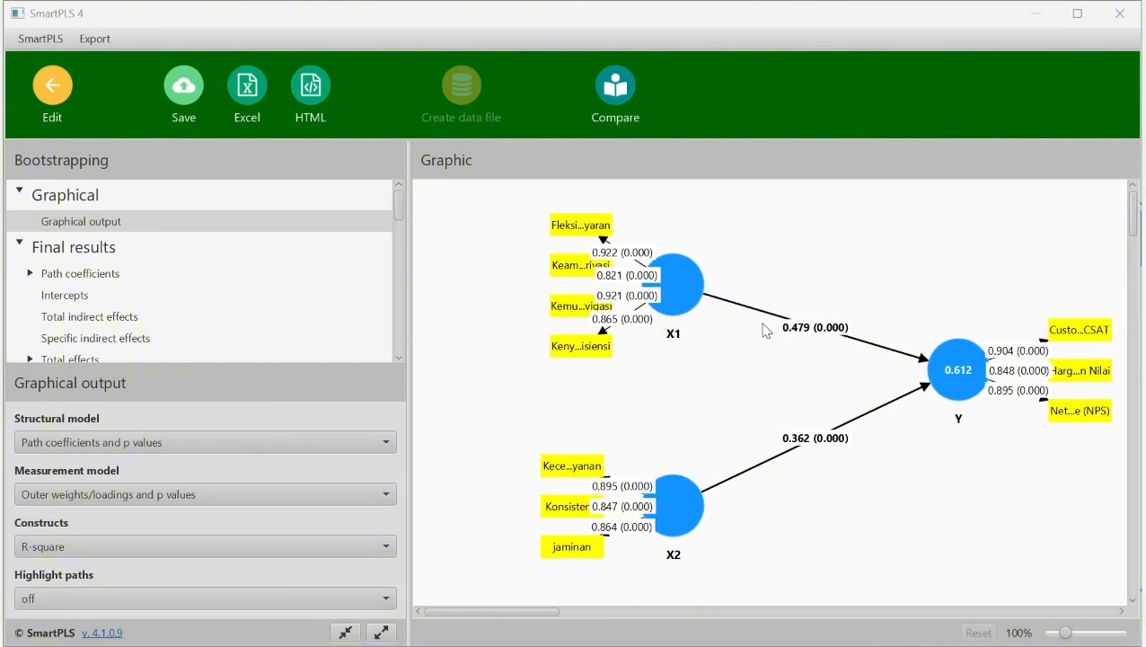
pyautogui.moveTo(679, 298)
pyautogui.moveTo(948, 364)
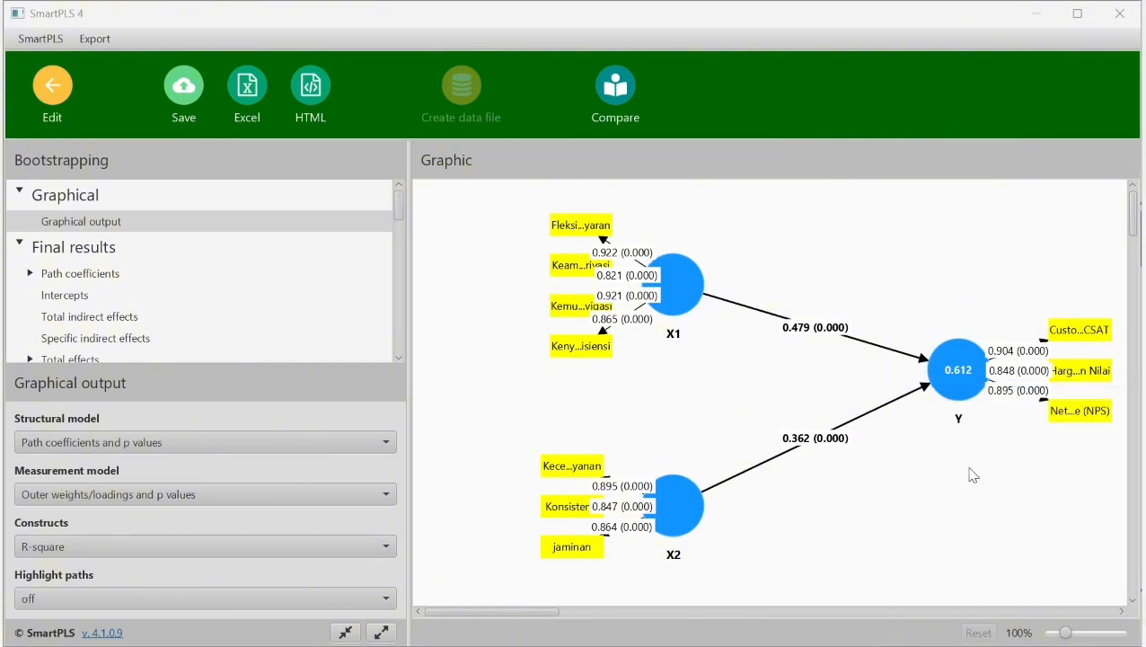